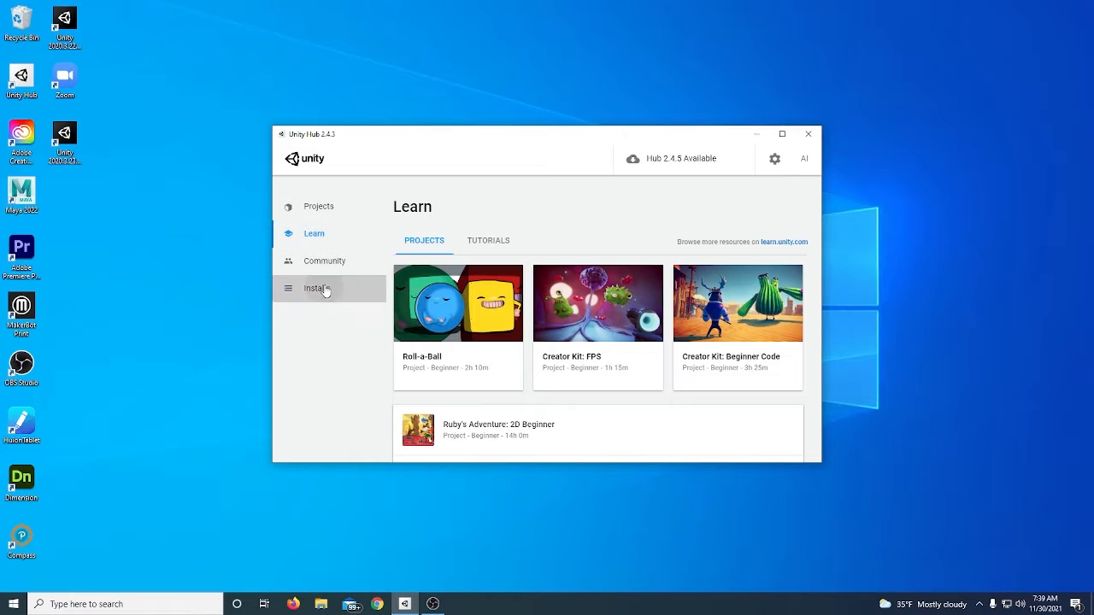
# Browse the Hub's installs, projects, preferences, license management and account menu
pyautogui.click(321, 289)
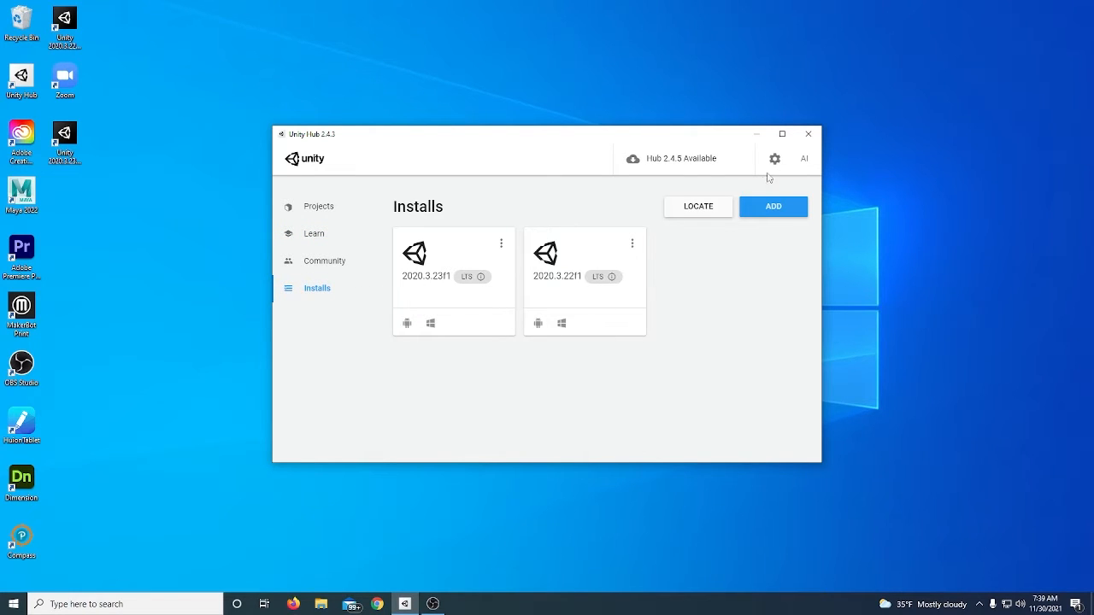
pyautogui.click(321, 217)
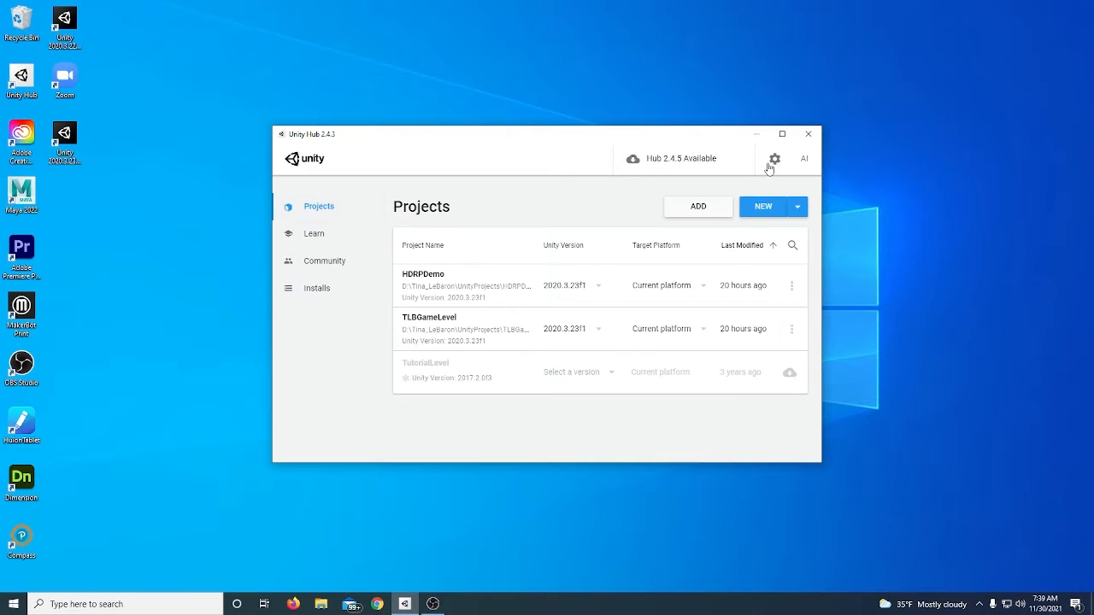
pyautogui.click(775, 160)
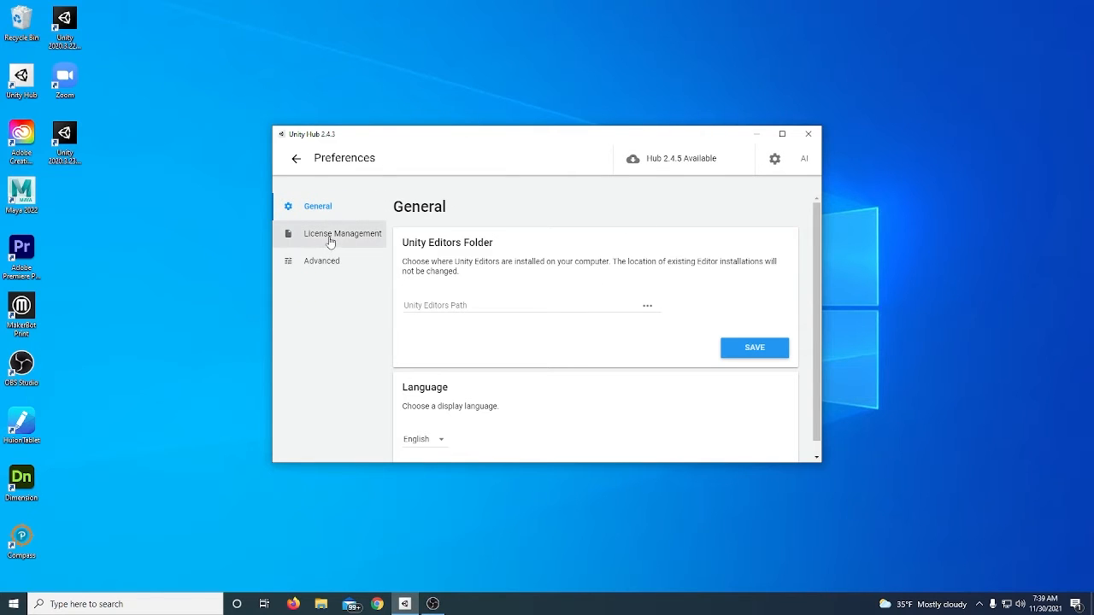
pyautogui.click(322, 239)
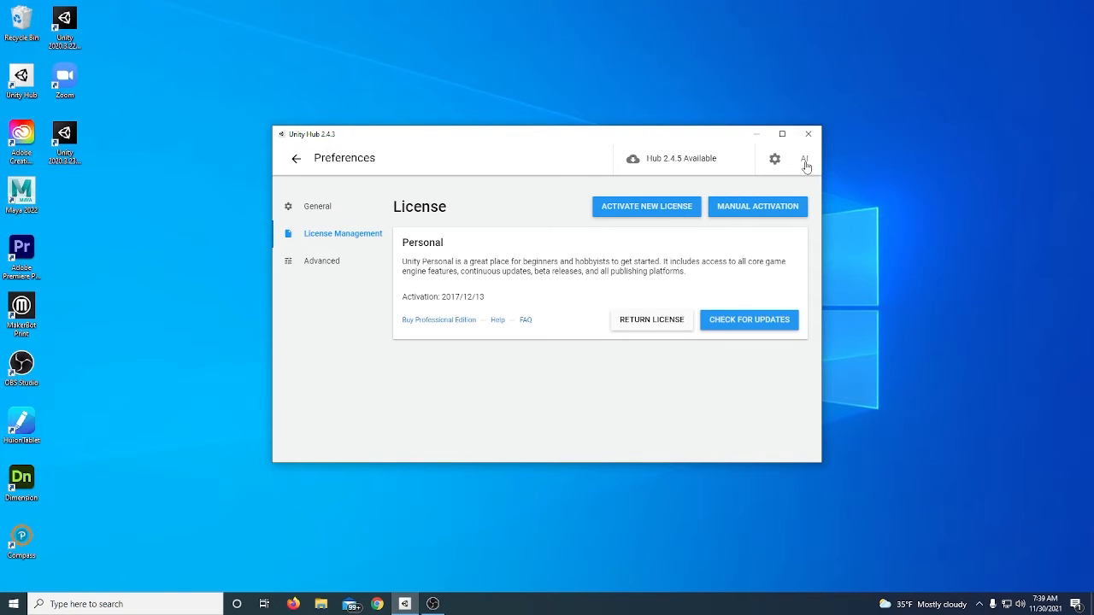
pyautogui.click(804, 161)
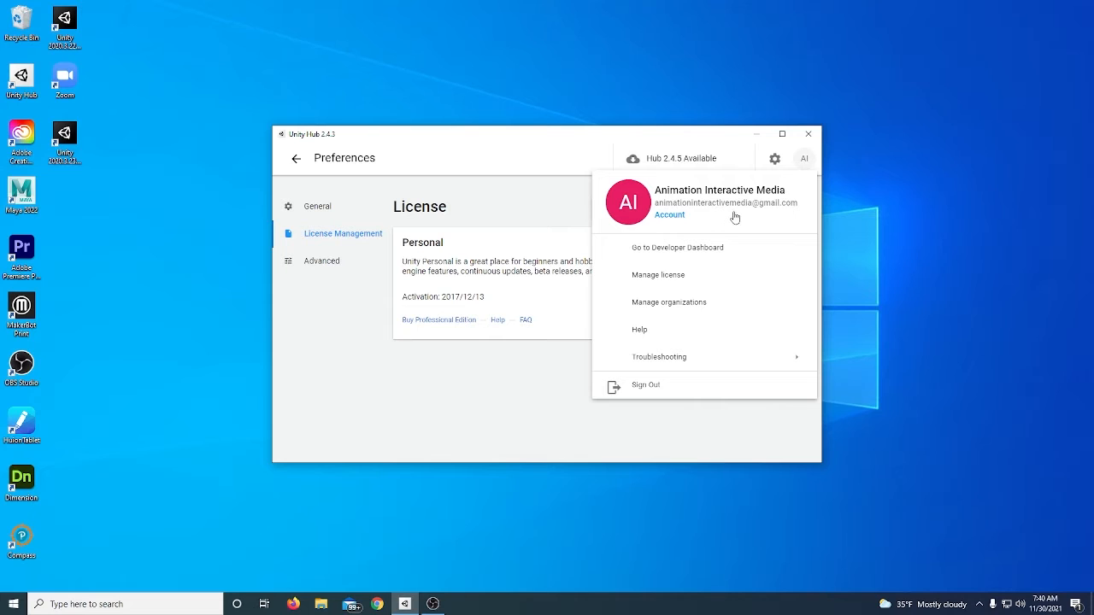
pyautogui.moveTo(675, 356)
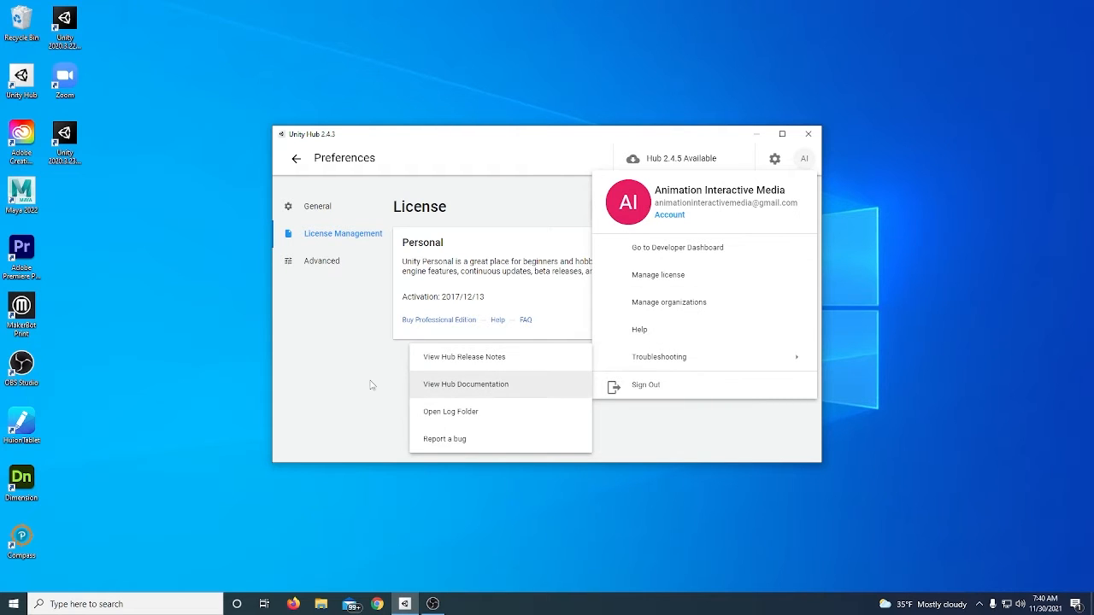
pyautogui.click(370, 386)
pyautogui.click(318, 207)
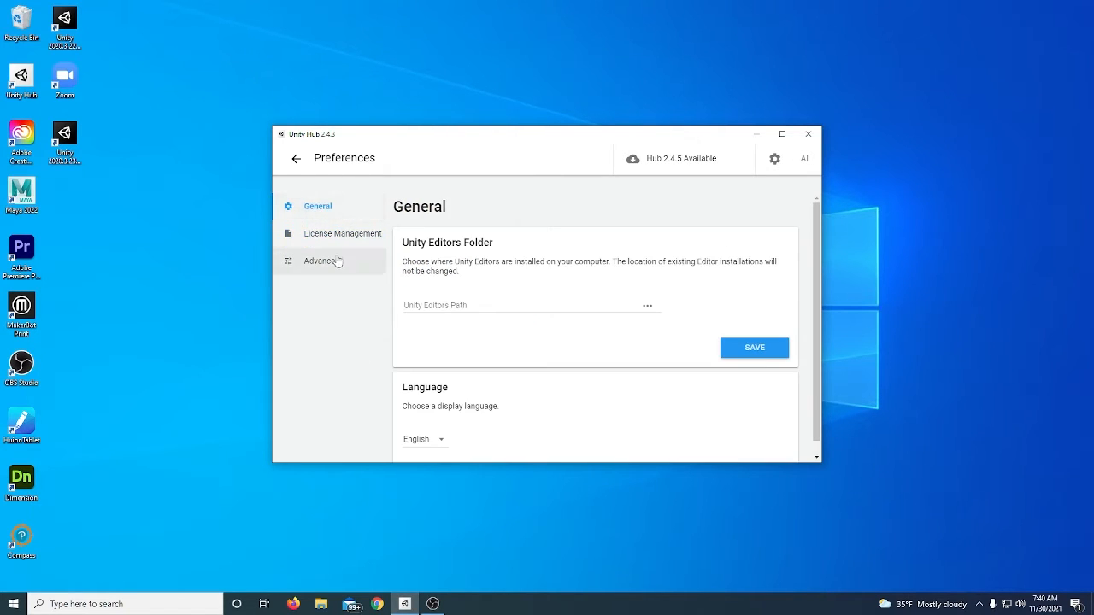
pyautogui.click(296, 158)
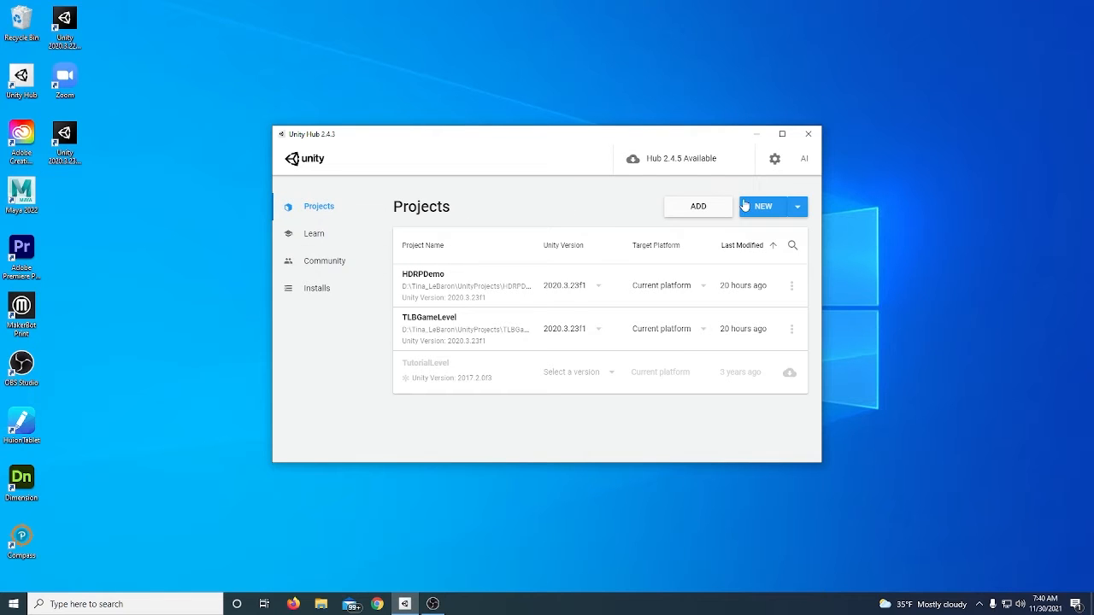
# Create a new 3D project named TerrainDemo2
pyautogui.click(757, 206)
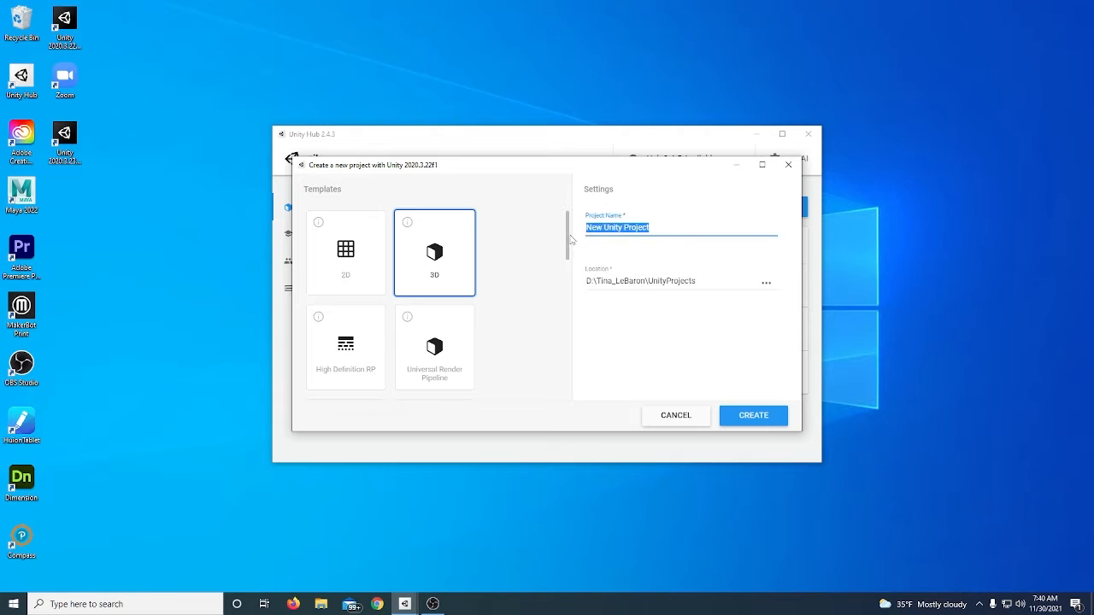
pyautogui.write('TerrainDemo2')
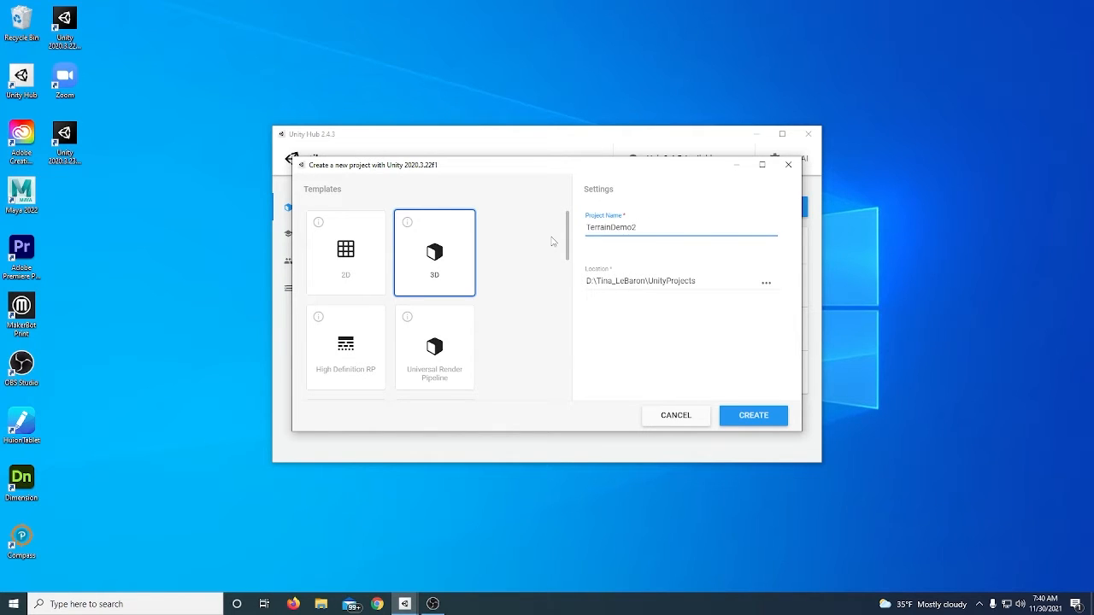
pyautogui.click(756, 420)
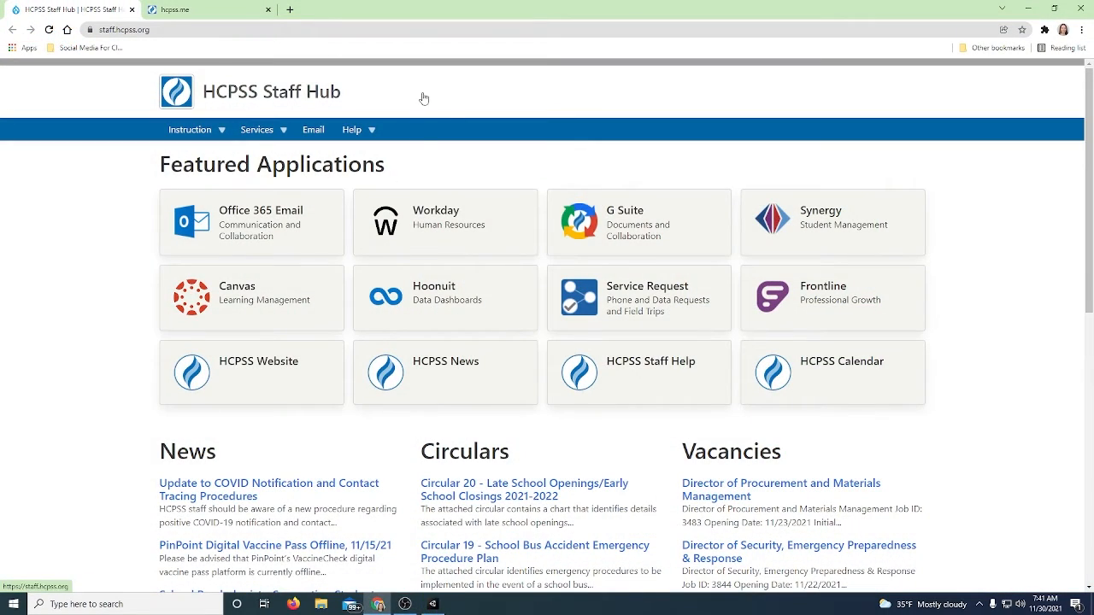
# In the web browser, search for unity asset store and open the Unity Asset Store site
pyautogui.click(387, 29)
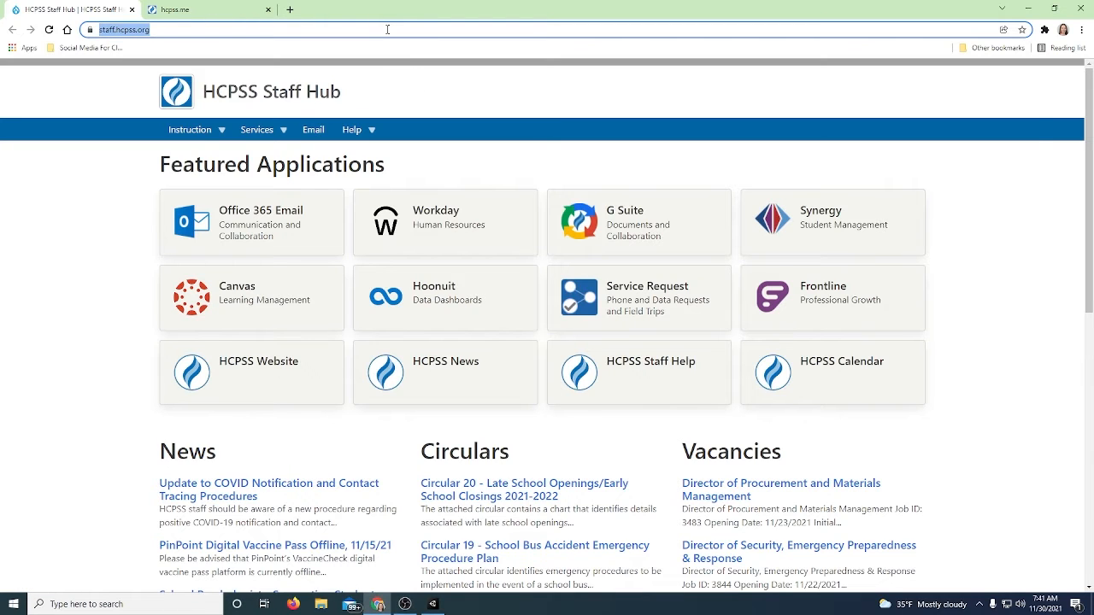
pyautogui.write('uni')
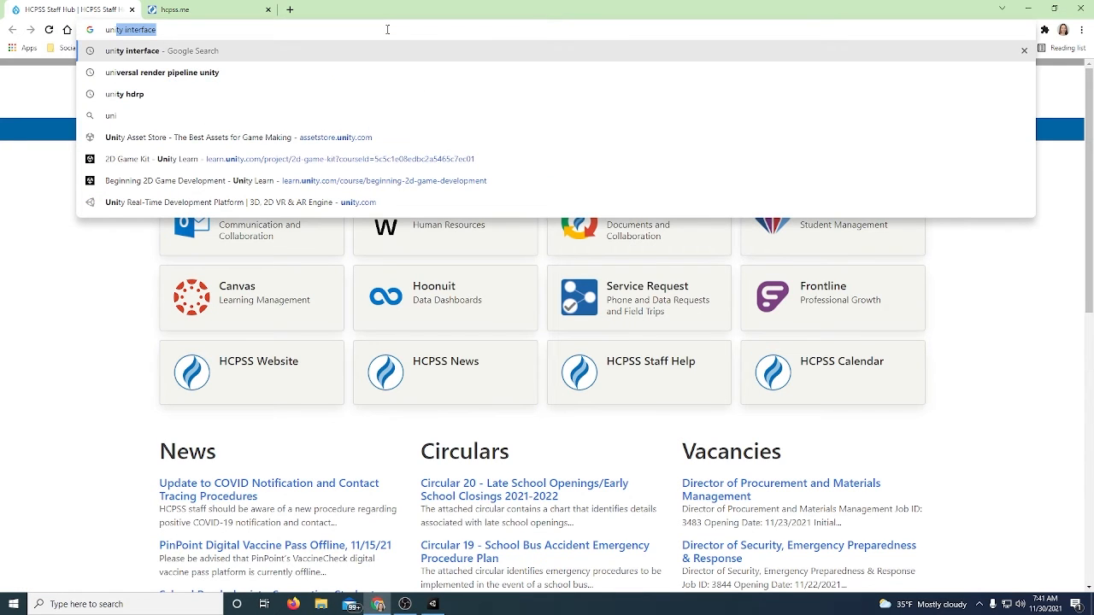
pyautogui.write('ty asset')
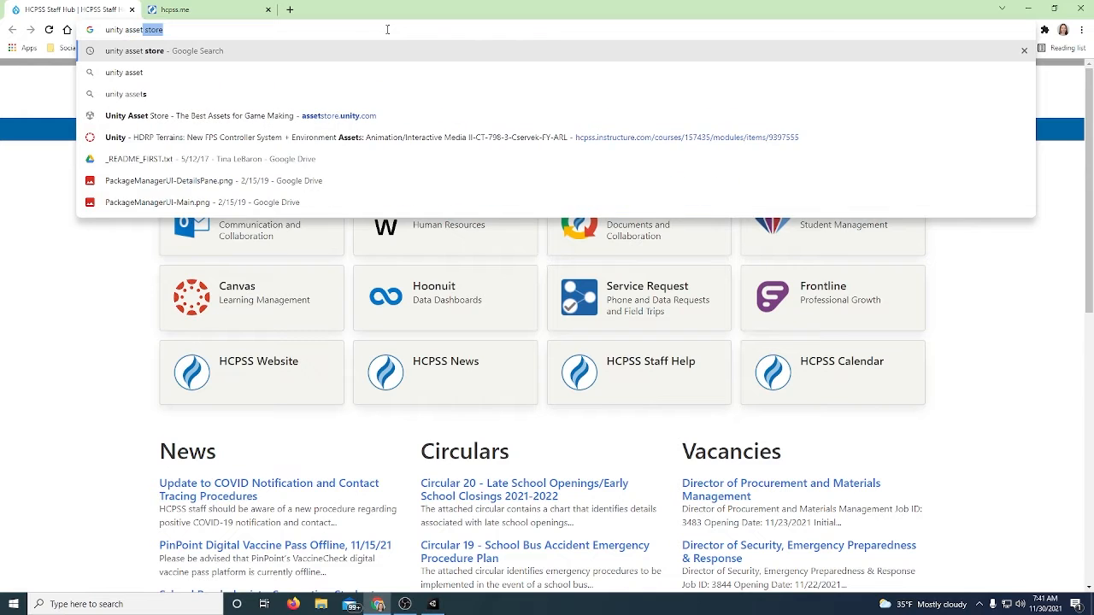
pyautogui.press('Return')
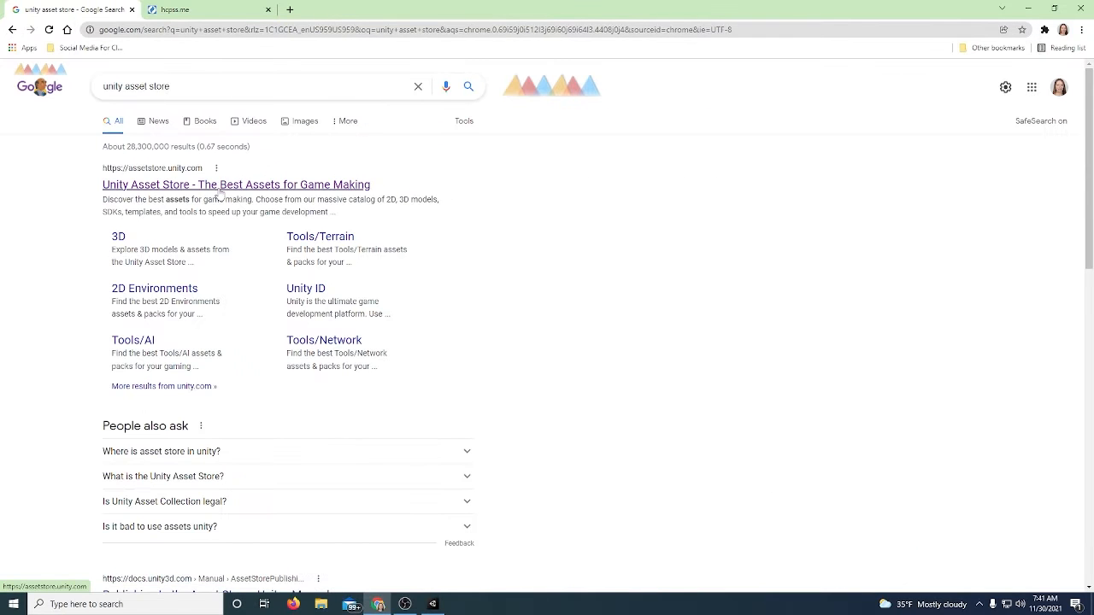
pyautogui.click(219, 189)
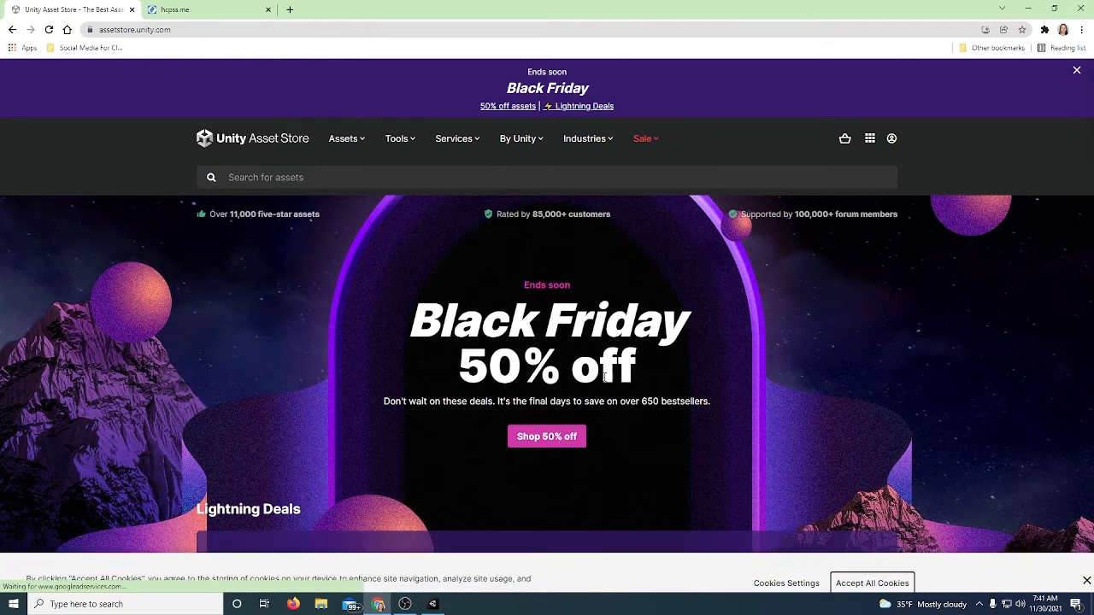
# Search the Asset Store for Fantasy Forest Environment - Free Demo and open its asset page
pyautogui.click(363, 177)
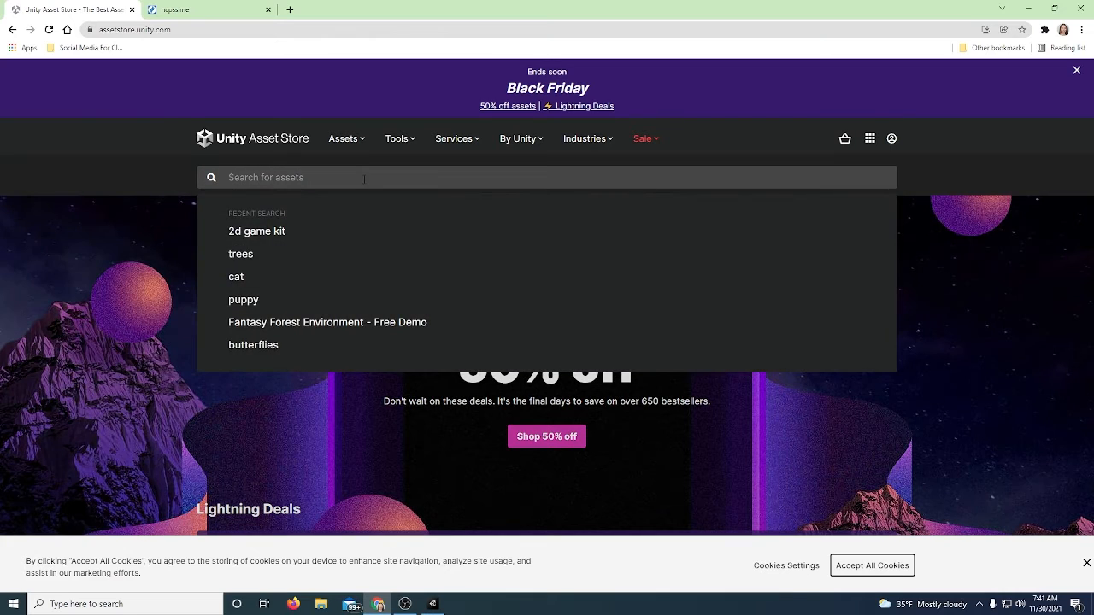
pyautogui.click(327, 330)
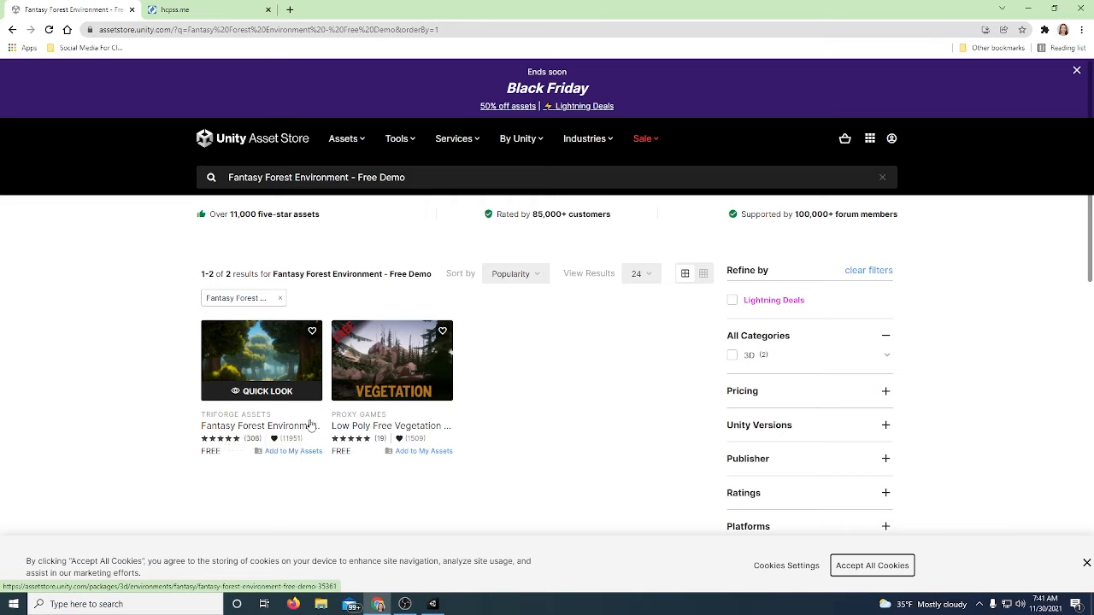
pyautogui.click(274, 370)
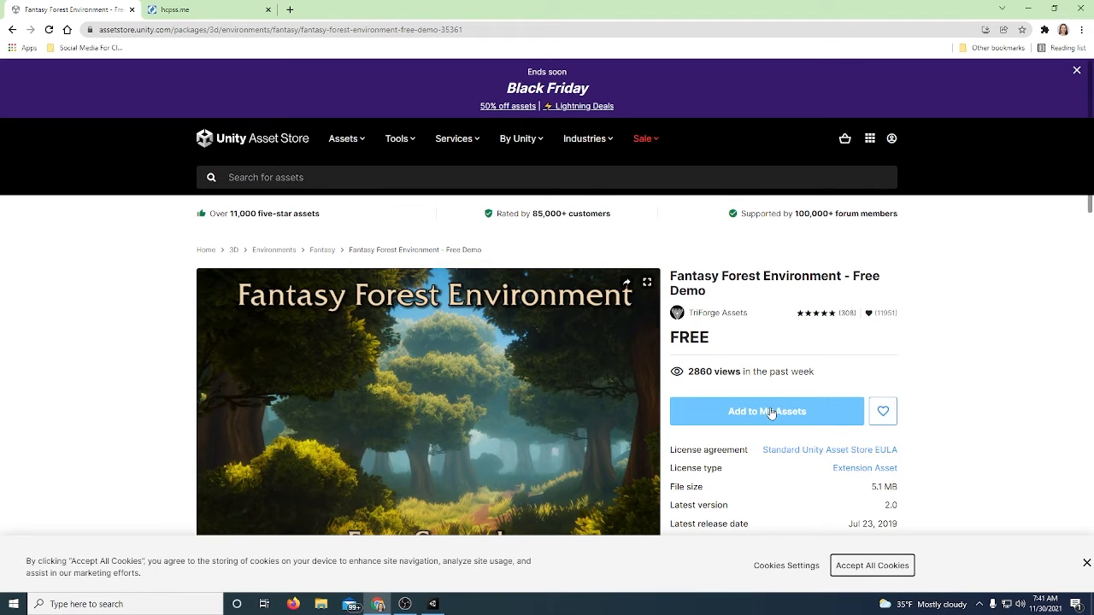
# Return to the Unity editor, select the Main Camera and set its far clipping plane to 1000
pyautogui.click(433, 604)
pyautogui.click(747, 119)
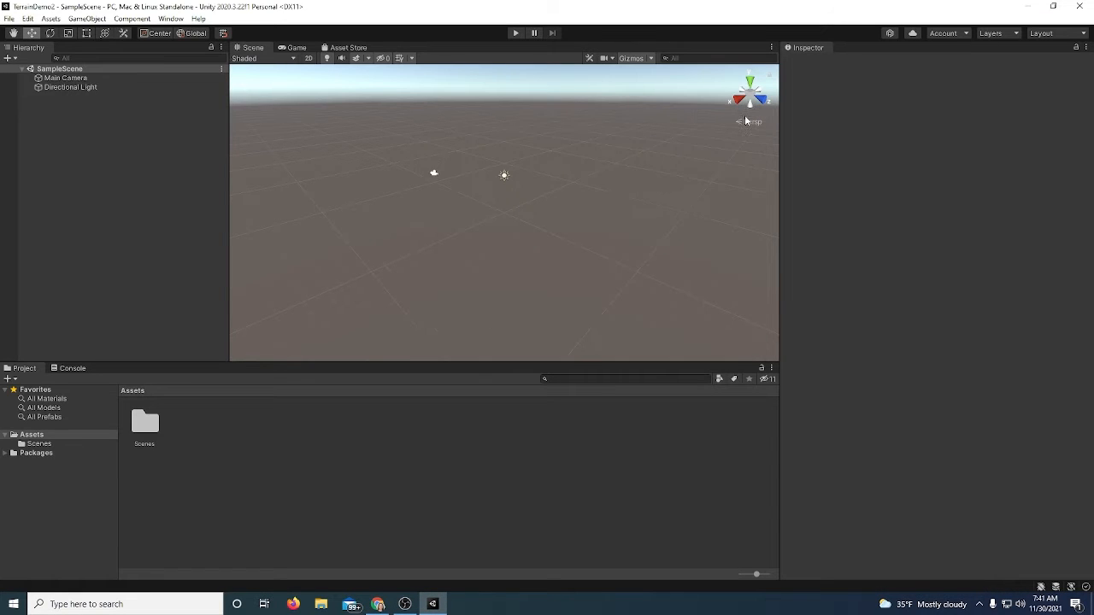
pyautogui.click(434, 174)
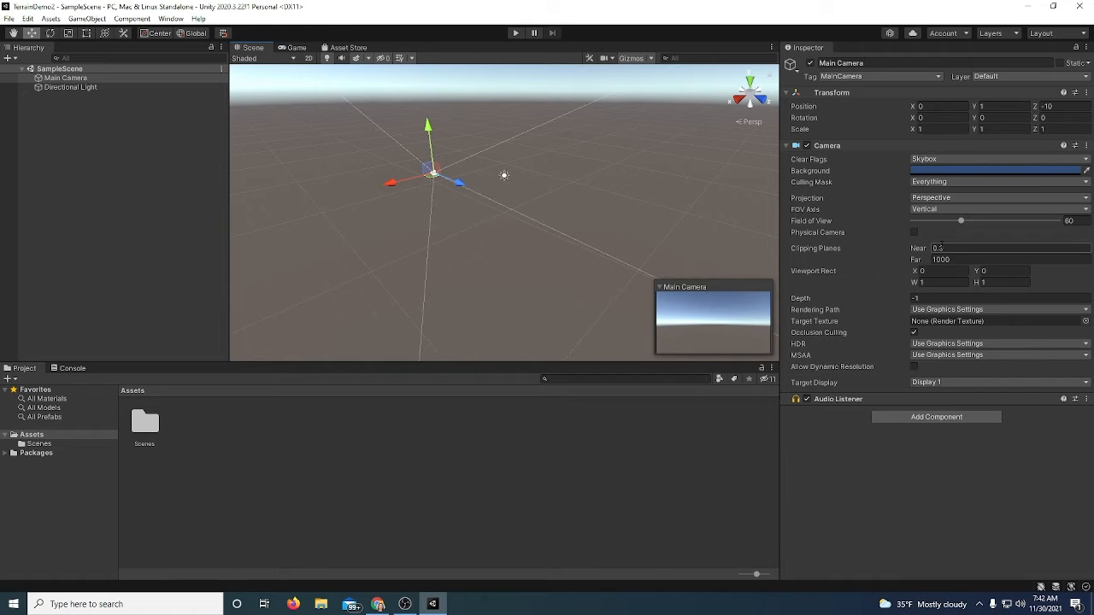
pyautogui.click(939, 259)
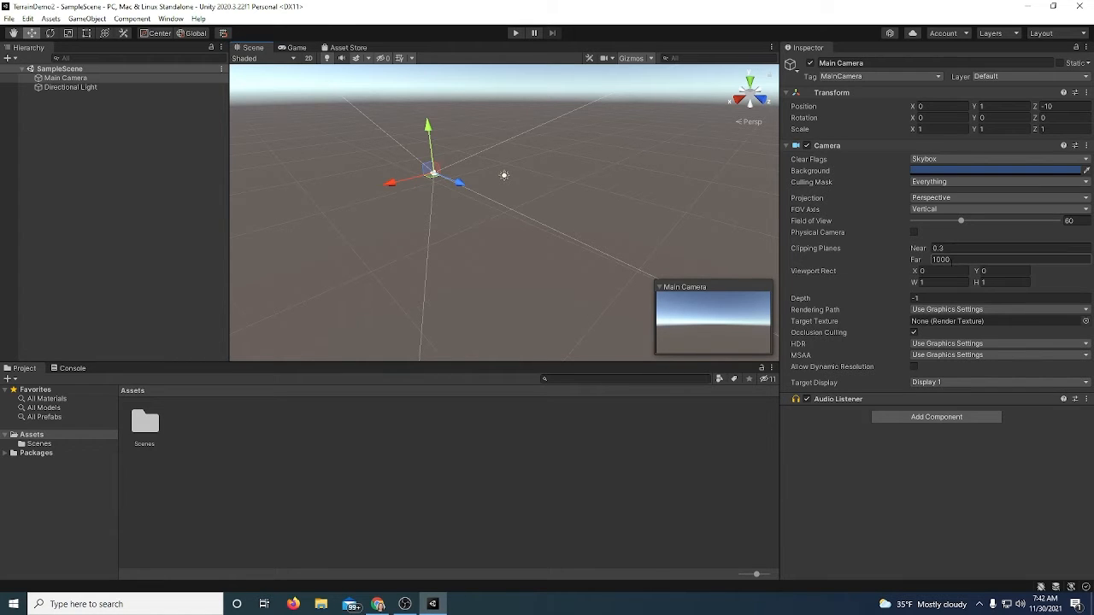
pyautogui.write('1000')
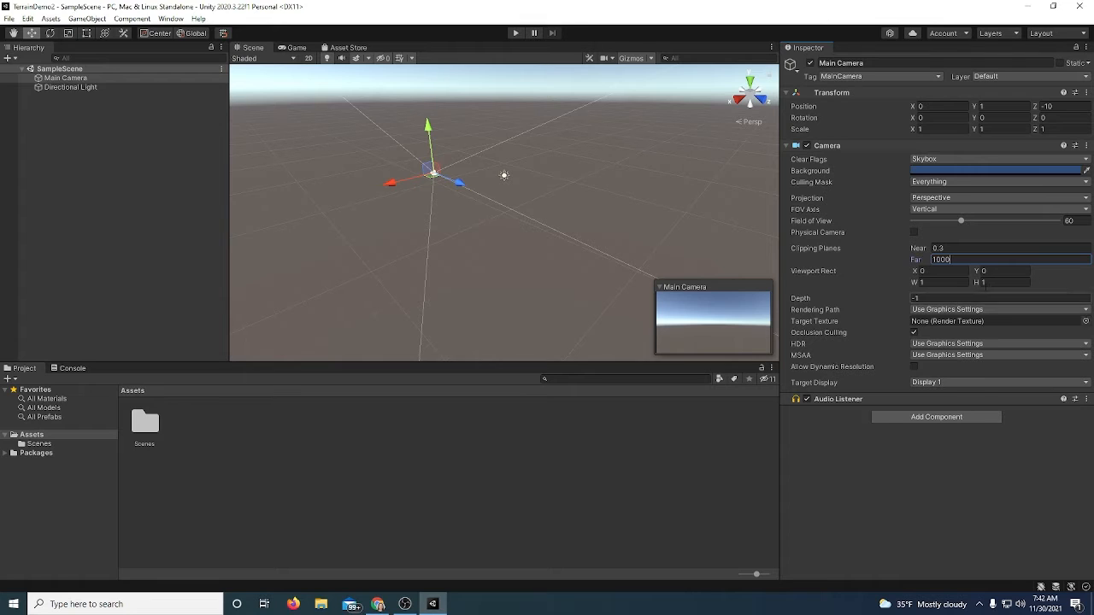
# Turn Physical Camera on and off again on the Main Camera and keep Perspective projection
pyautogui.click(914, 232)
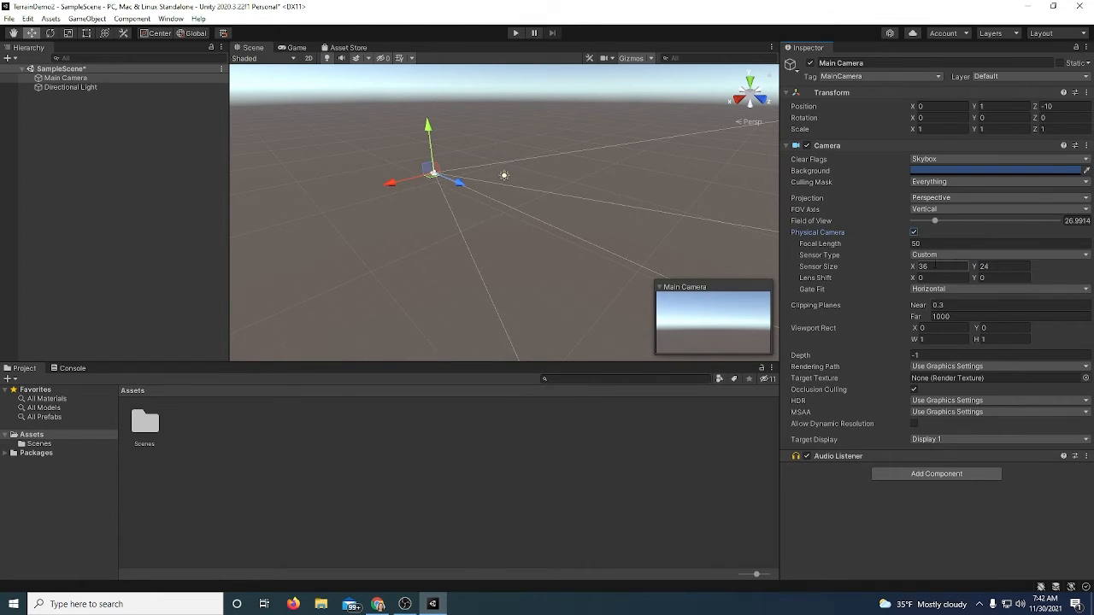
pyautogui.click(914, 232)
pyautogui.click(979, 197)
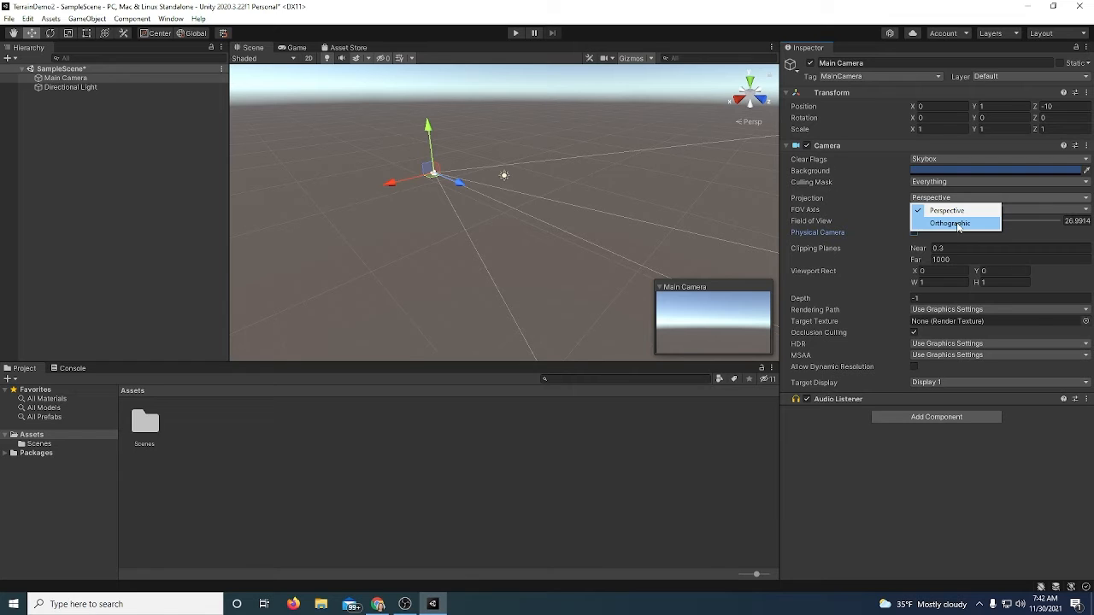
pyautogui.click(944, 210)
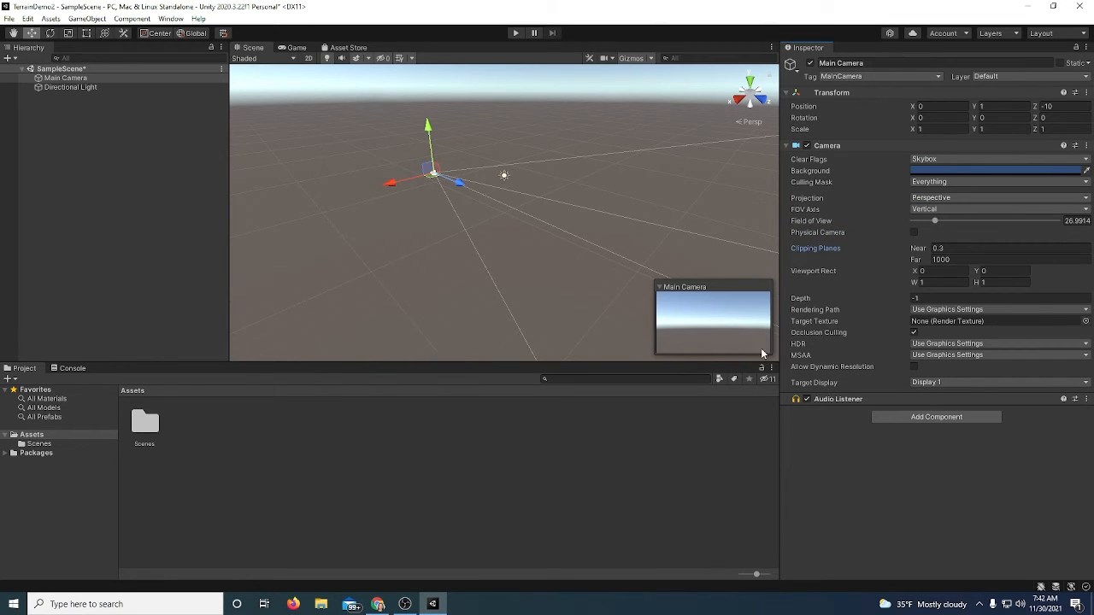
pyautogui.moveTo(846, 311)
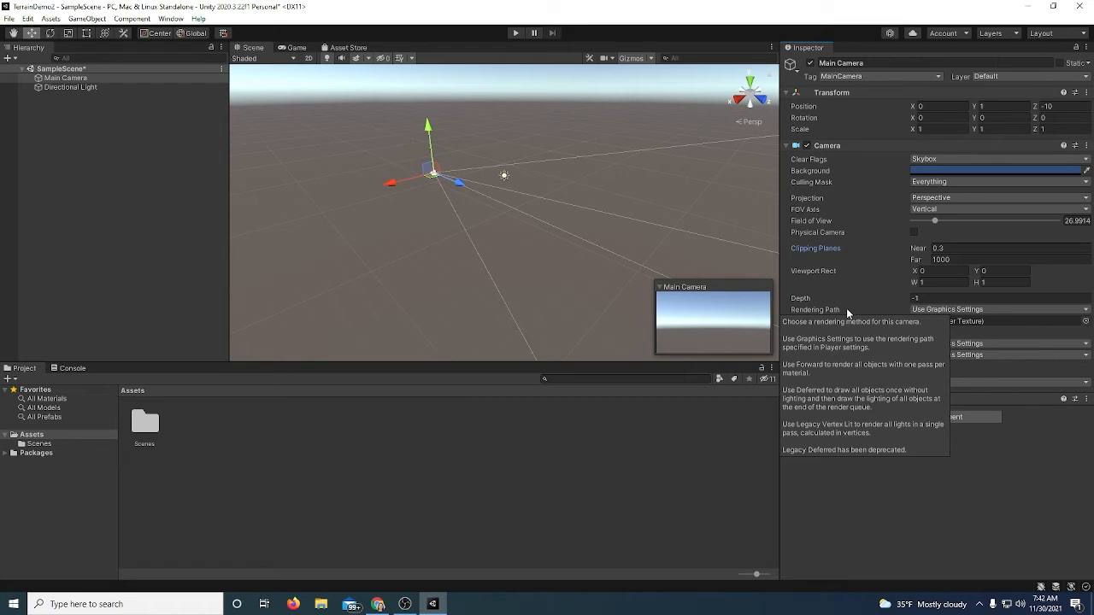
# Select the Directional Light, rotate it with the Rotate tool, and undo the rotation
pyautogui.click(500, 170)
pyautogui.click(505, 176)
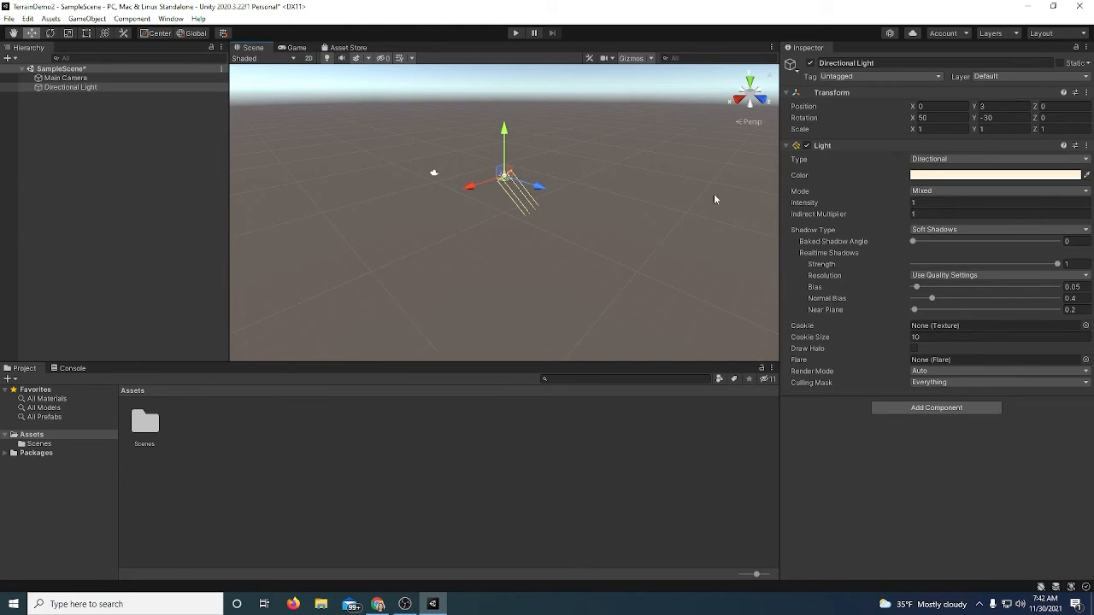
pyautogui.click(49, 33)
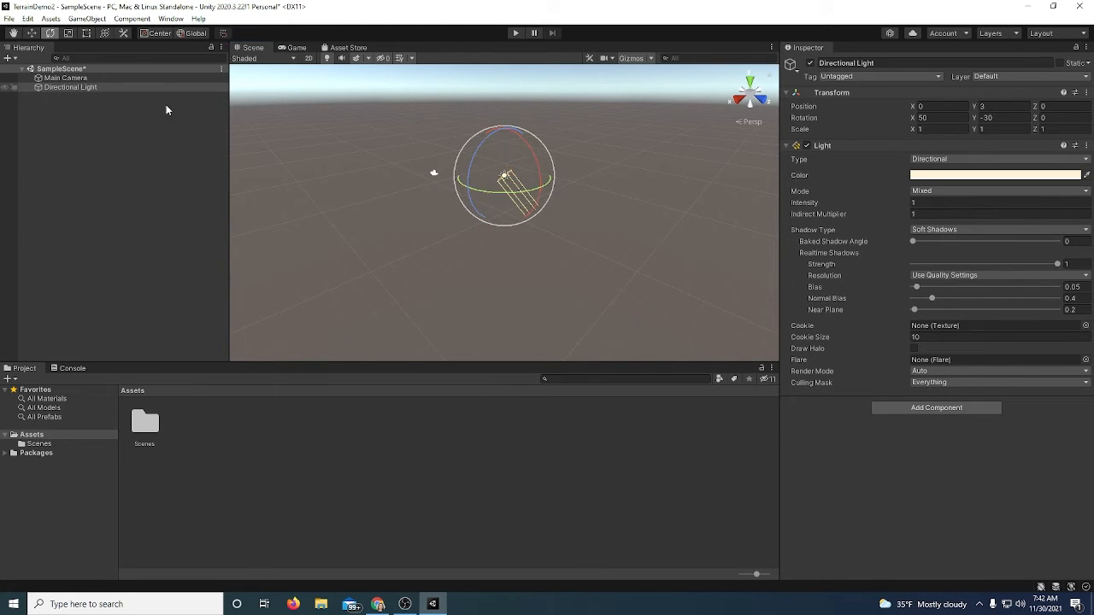
pyautogui.moveTo(528, 184); pyautogui.dragTo(479, 80)
pyautogui.hotkey('ctrl', 'z')
# Enable preview packages in the Package Manager project settings, accept the notice, and close Project Settings
pyautogui.click(27, 18)
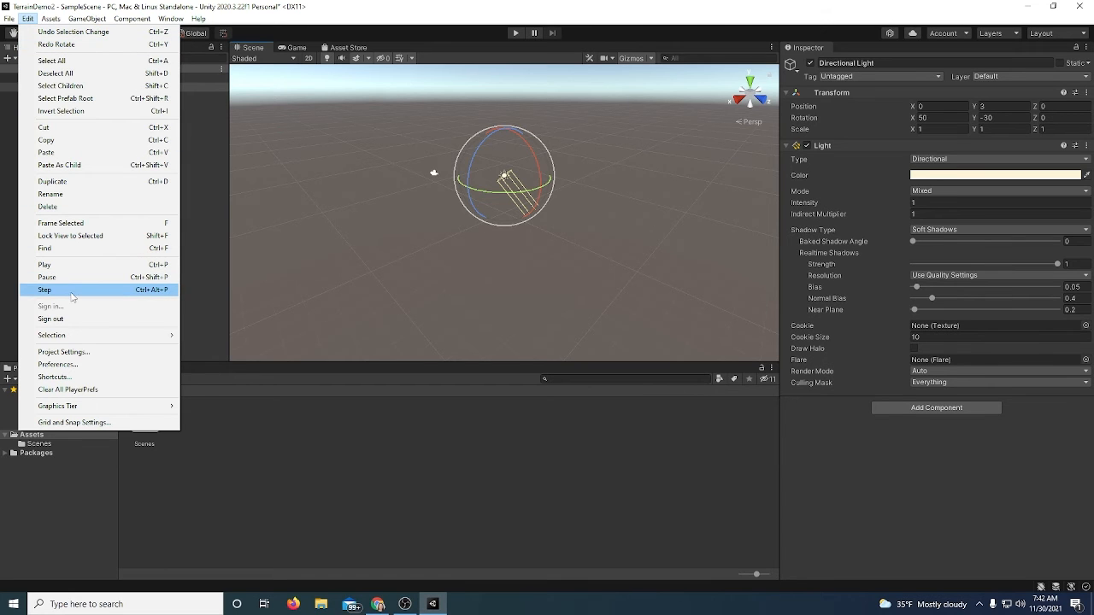
pyautogui.click(78, 352)
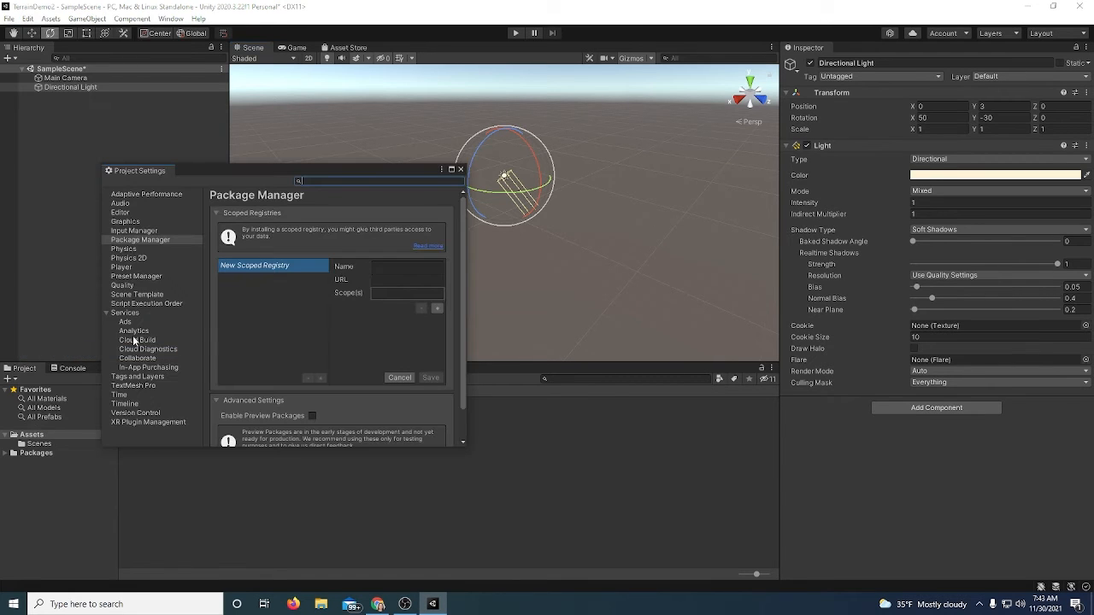
pyautogui.click(140, 241)
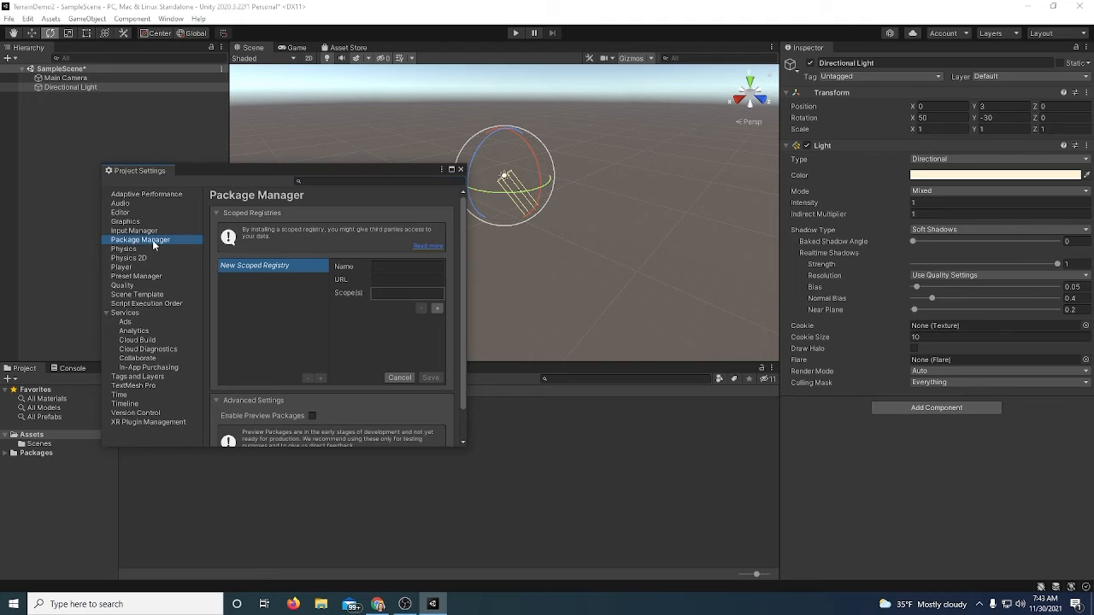
pyautogui.click(311, 416)
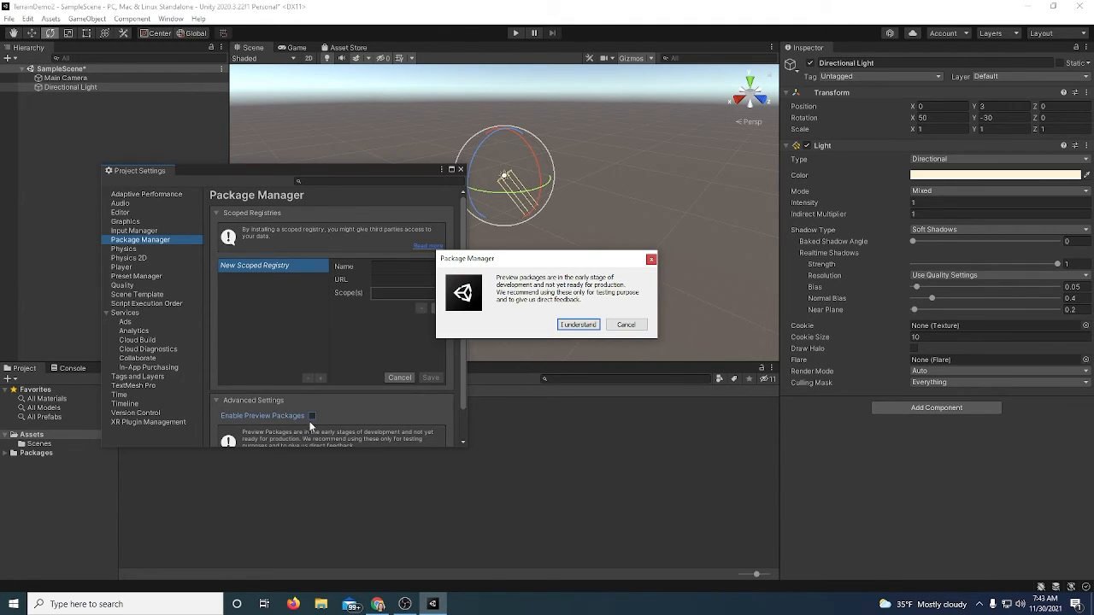
pyautogui.click(592, 326)
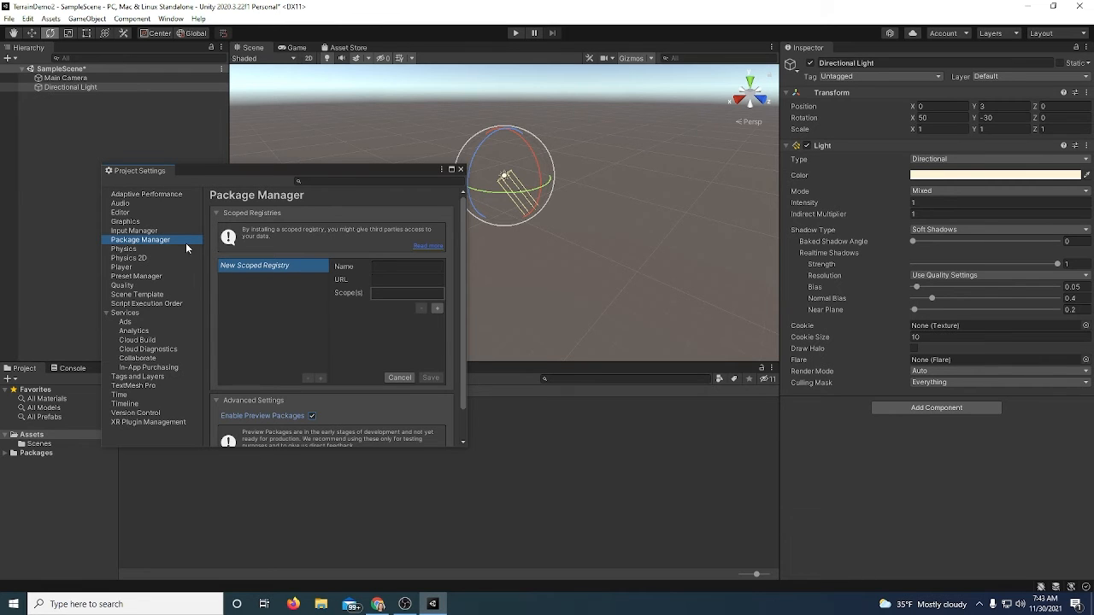
pyautogui.click(461, 170)
# Open the Package Manager and switch its package list to the Unity Registry
pyautogui.click(171, 19)
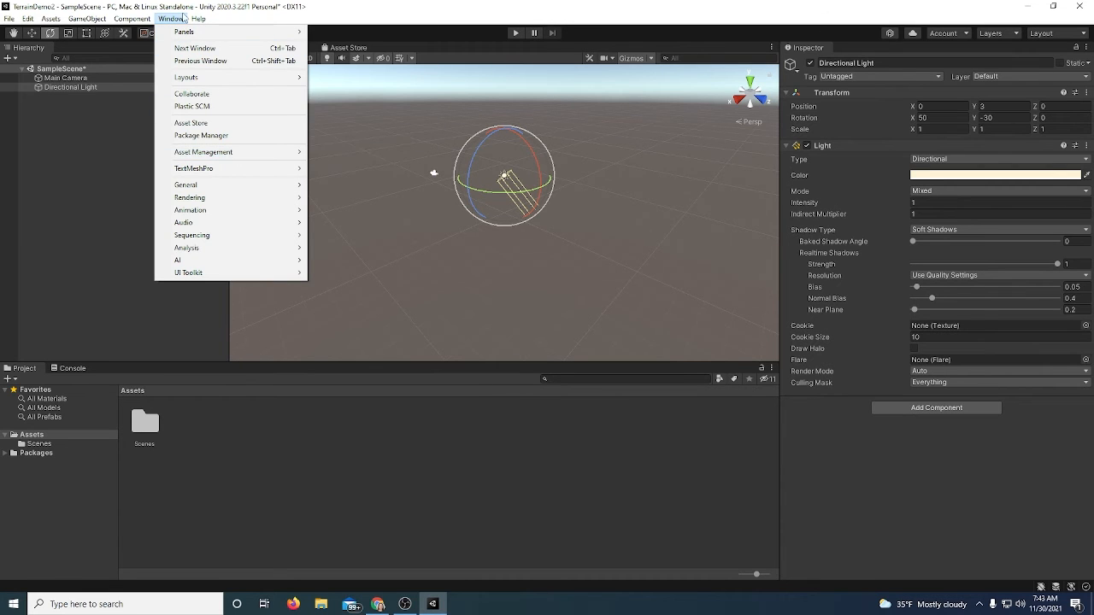
pyautogui.click(194, 134)
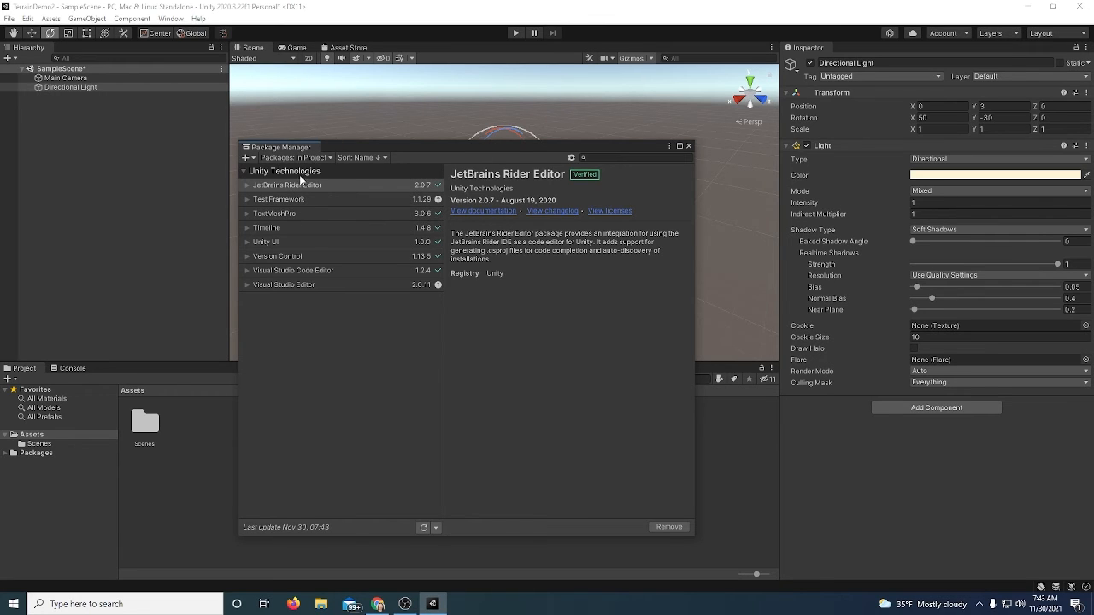
pyautogui.click(324, 160)
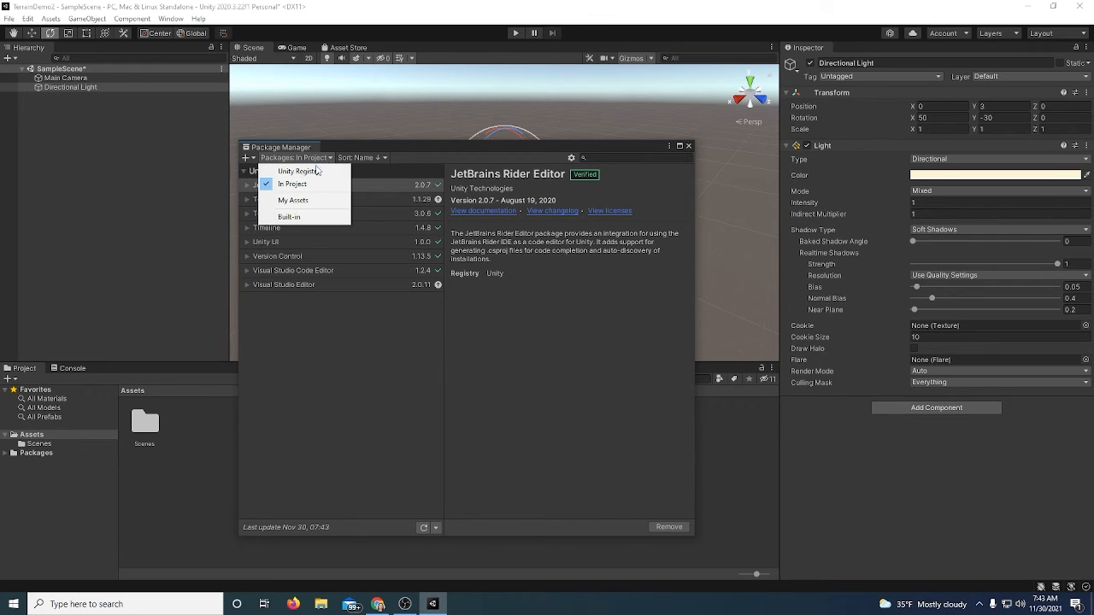
pyautogui.click(313, 171)
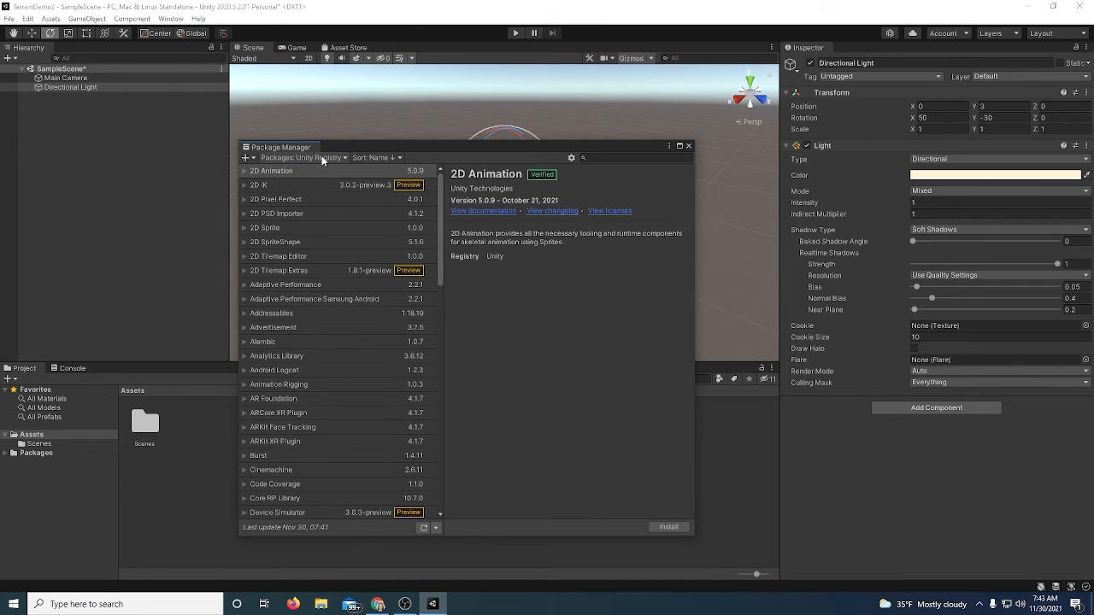
# Browse the Unity Registry packages and install ProBuilder and the Terrain Tools preview package
pyautogui.click(321, 158)
pyautogui.click(313, 172)
pyautogui.scroll(-10, 324, 393)
pyautogui.scroll(-4, 314, 408)
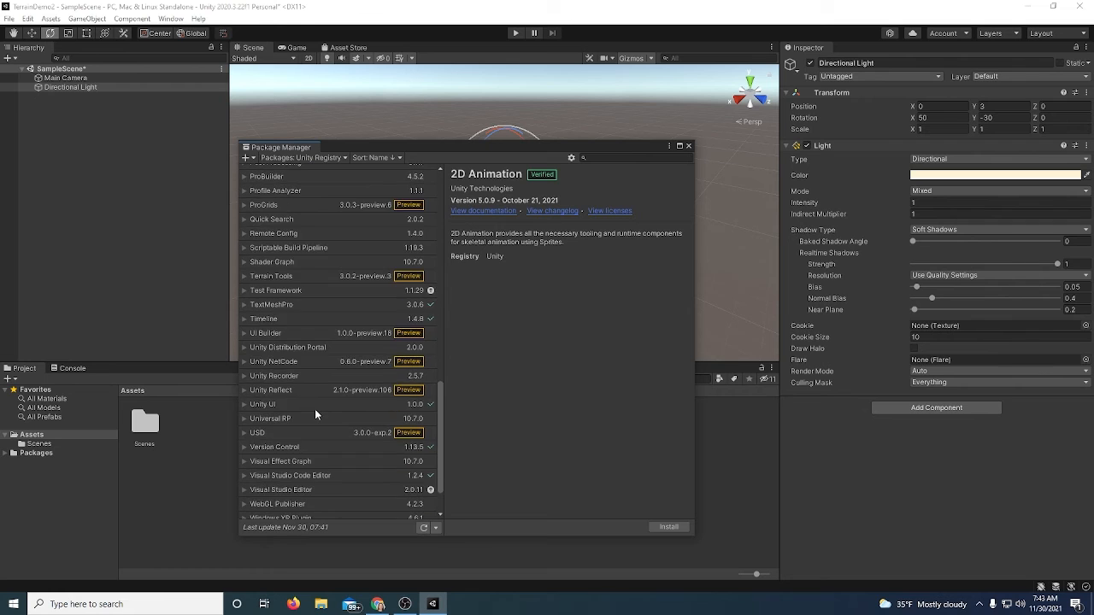
pyautogui.scroll(4, 316, 398)
pyautogui.scroll(-4, 316, 388)
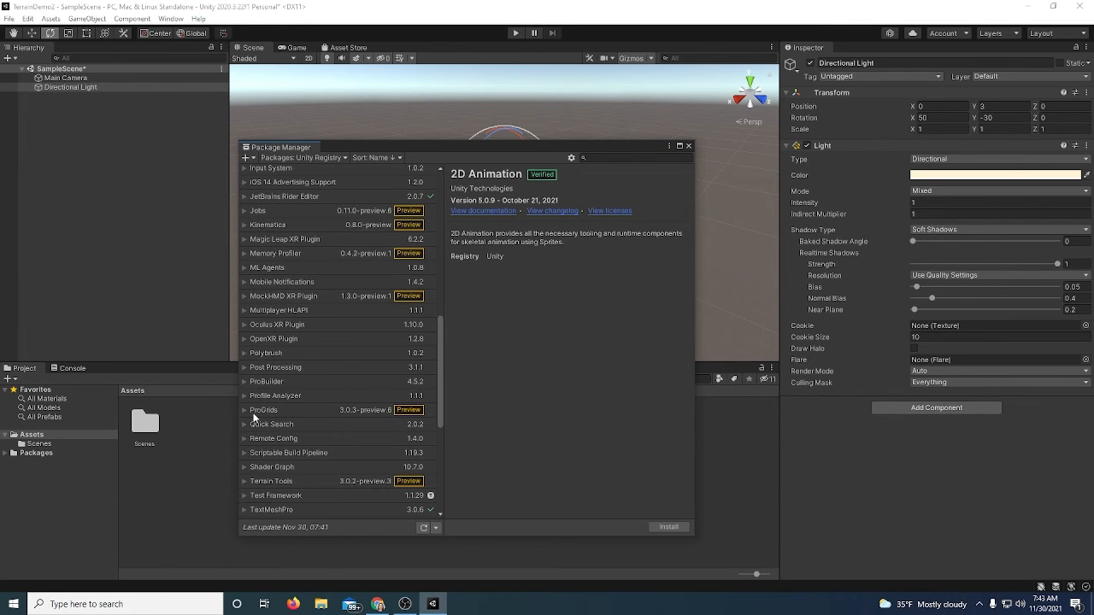
pyautogui.click(245, 382)
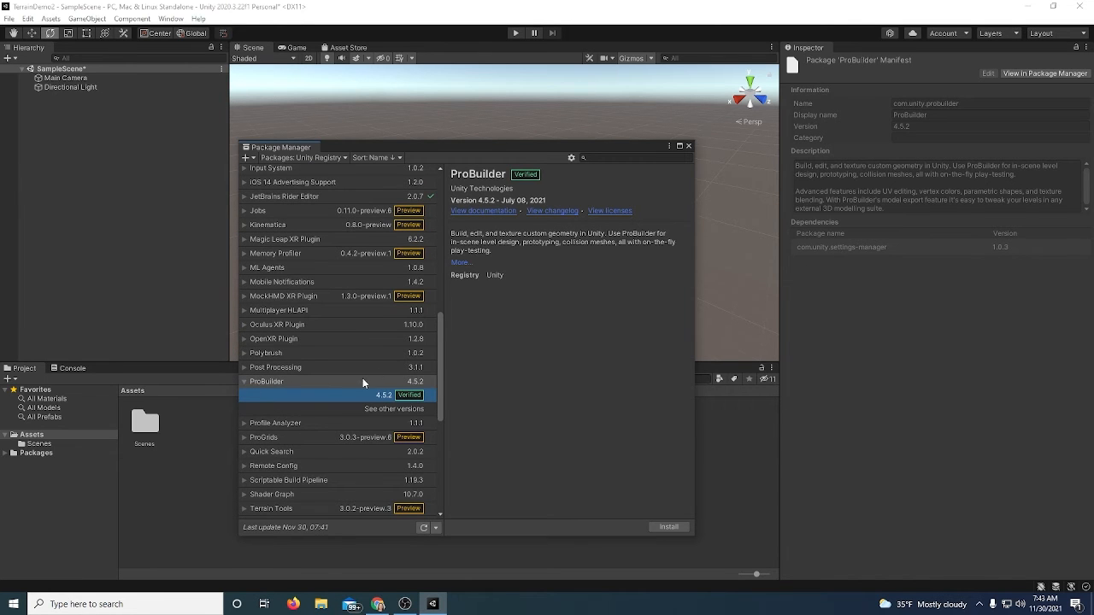
pyautogui.click(671, 526)
pyautogui.scroll(-4, 344, 387)
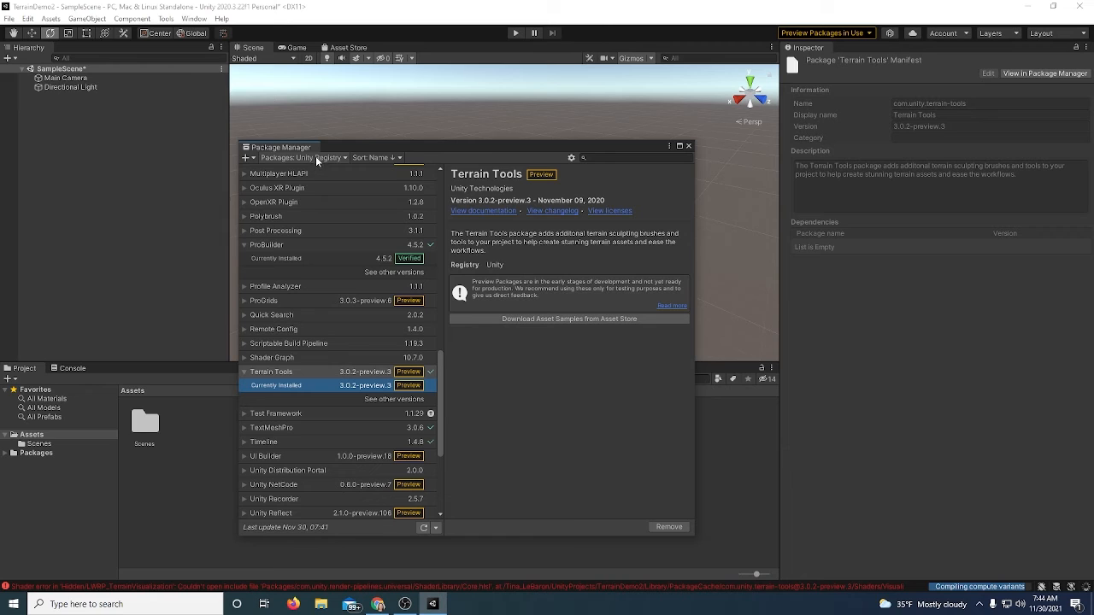
# Switch the package list to My Assets and load the full list of purchased assets
pyautogui.click(316, 159)
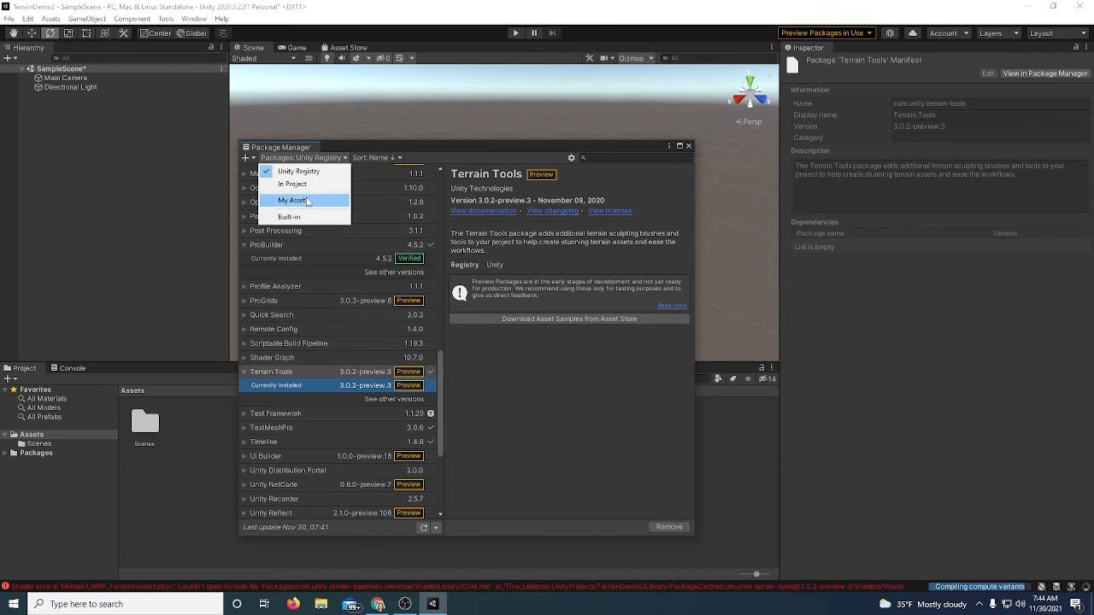
pyautogui.click(307, 201)
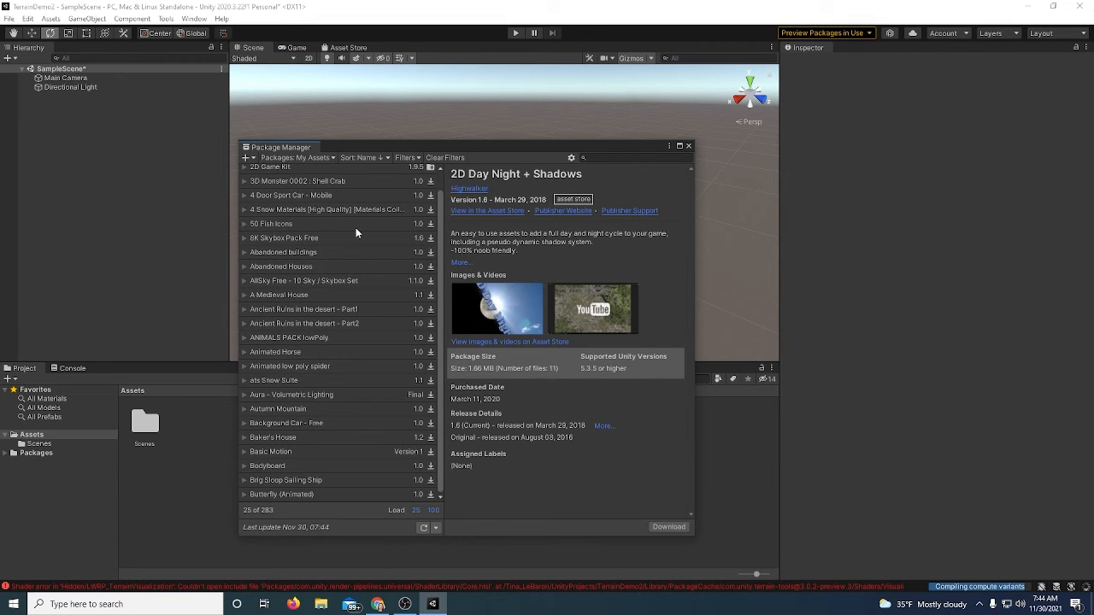
pyautogui.click(435, 511)
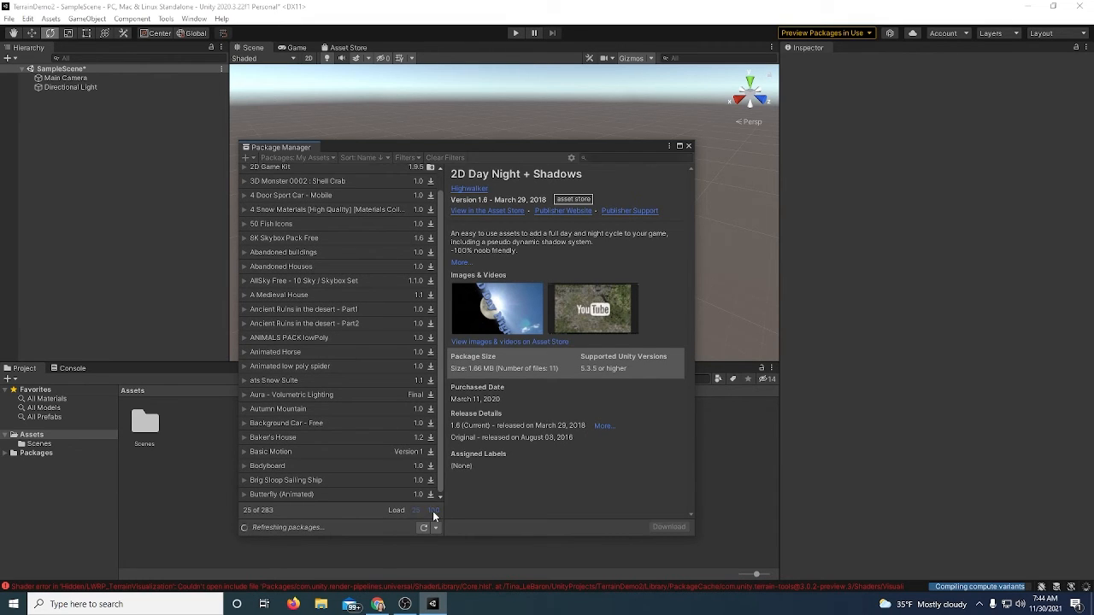
pyautogui.click(435, 511)
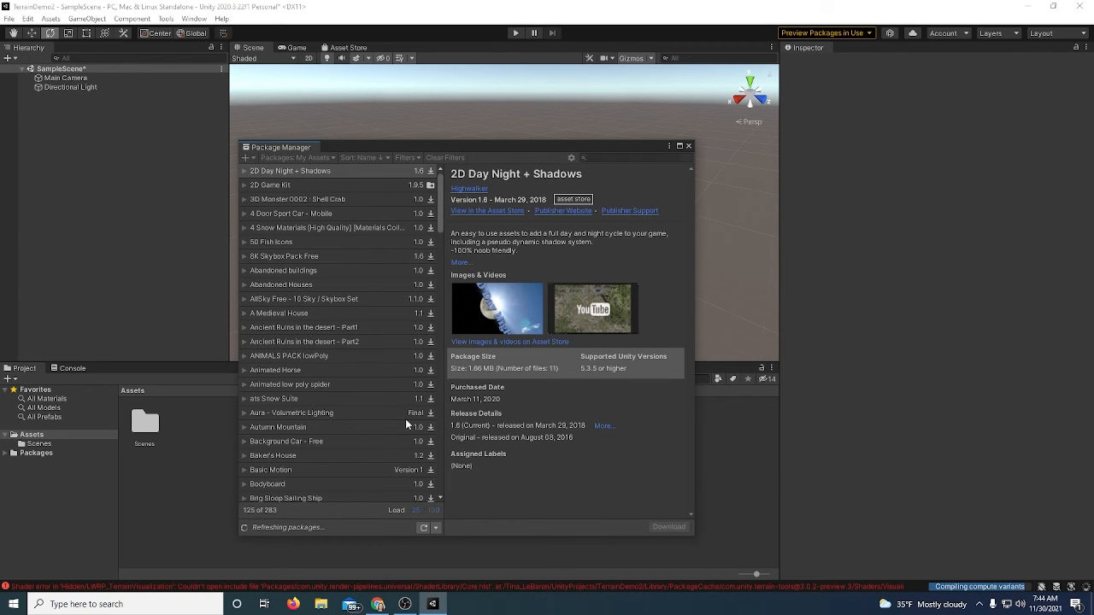
pyautogui.moveTo(440, 193); pyautogui.dragTo(429, 267)
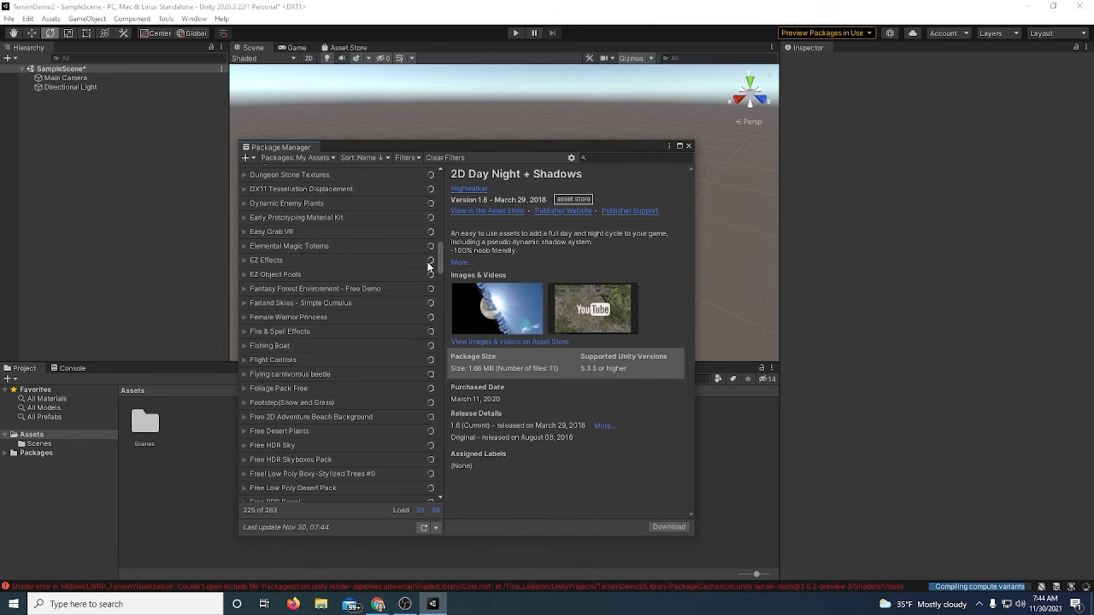
# Select Fantasy Forest Environment - Free Demo and review its Asset Store page in the browser
pyautogui.click(244, 290)
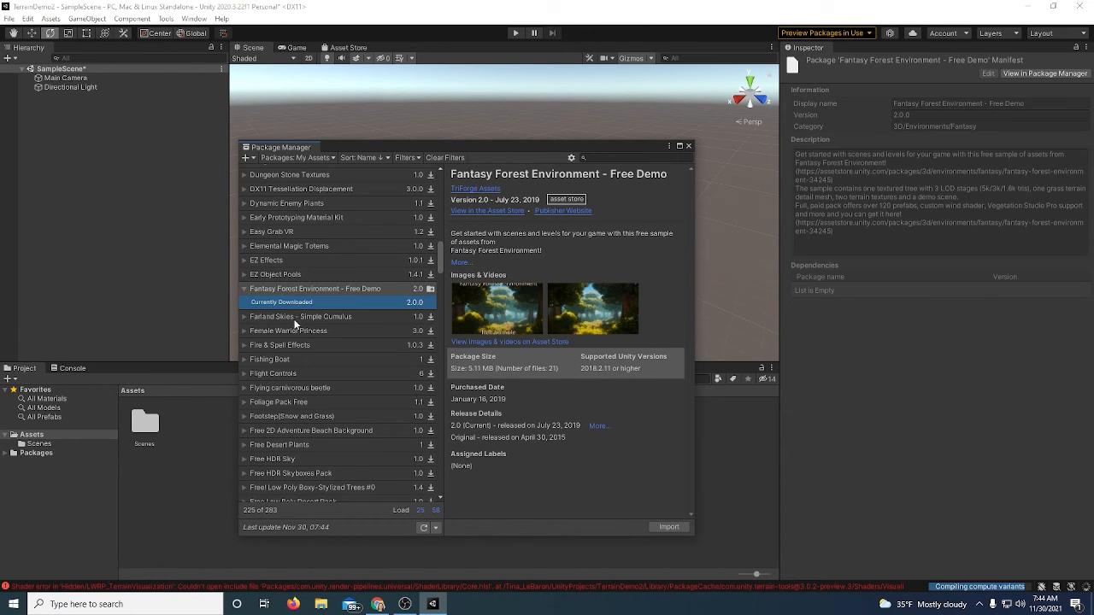
pyautogui.click(378, 604)
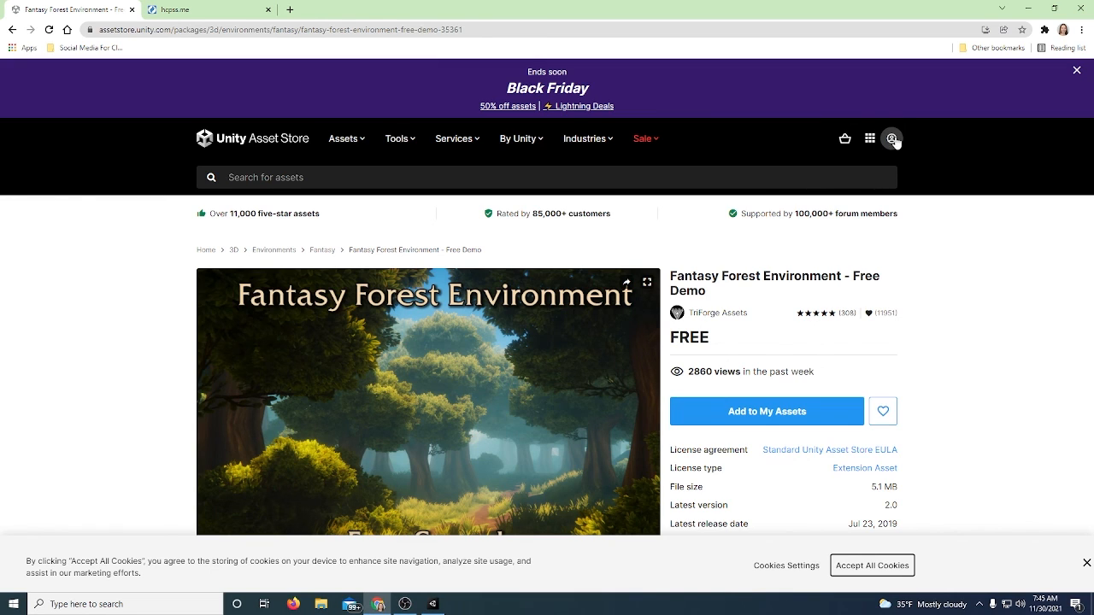
pyautogui.click(442, 607)
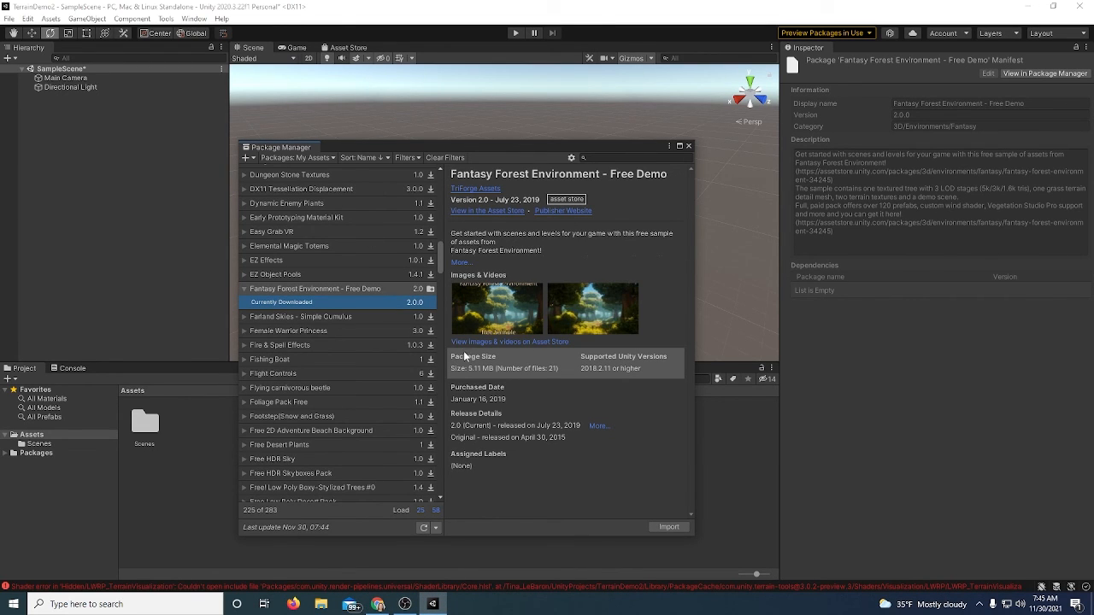
# Import all files of Fantasy Forest Environment - Free Demo, open its folder, and close the Package Manager
pyautogui.click(668, 527)
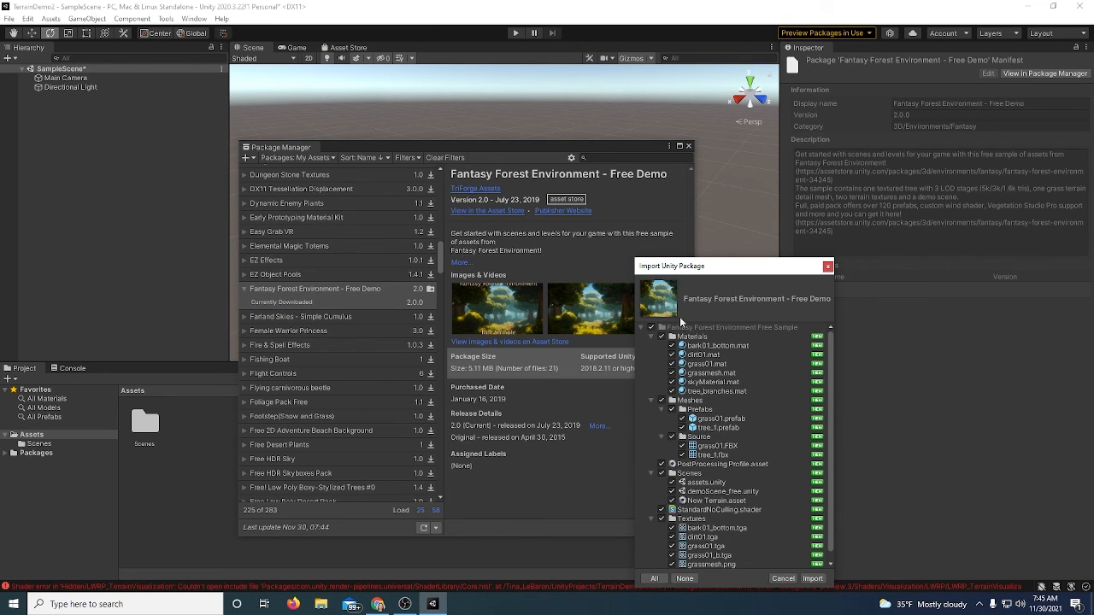
pyautogui.click(812, 578)
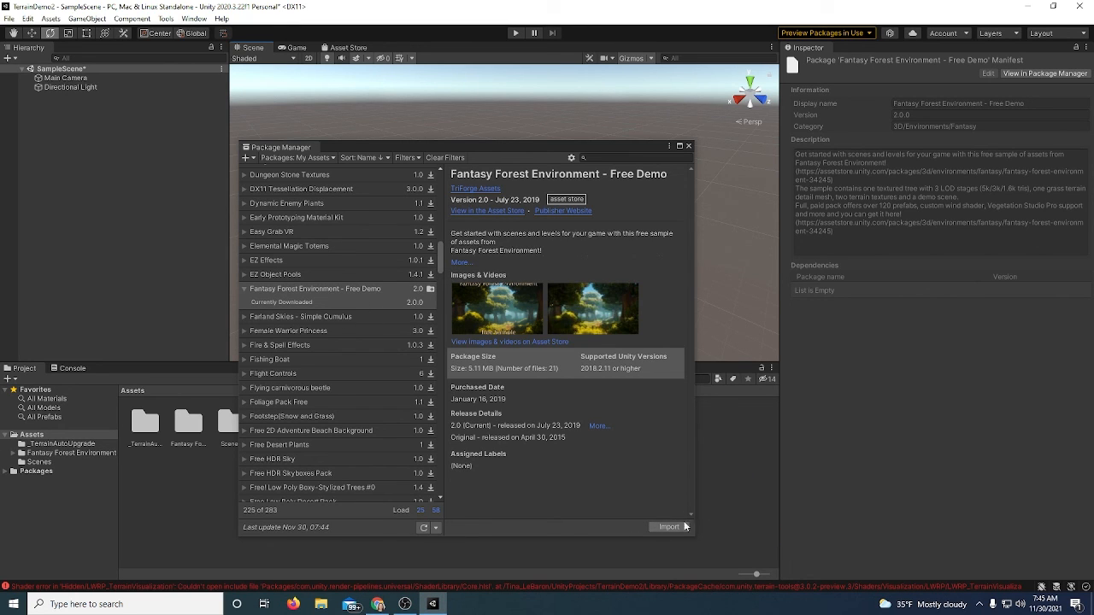
pyautogui.click(183, 425)
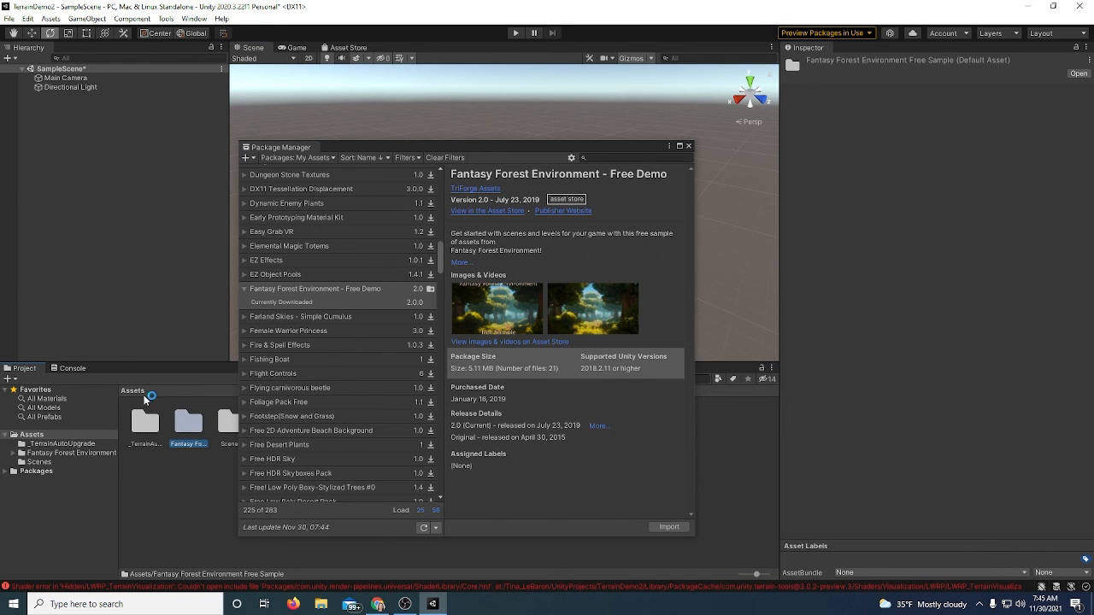
pyautogui.click(688, 146)
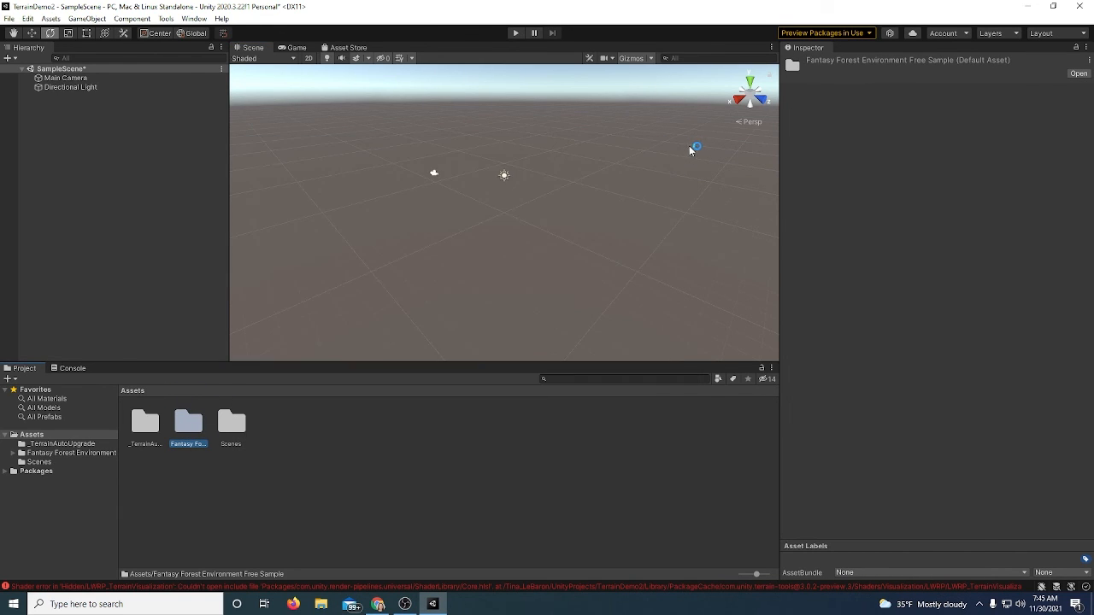